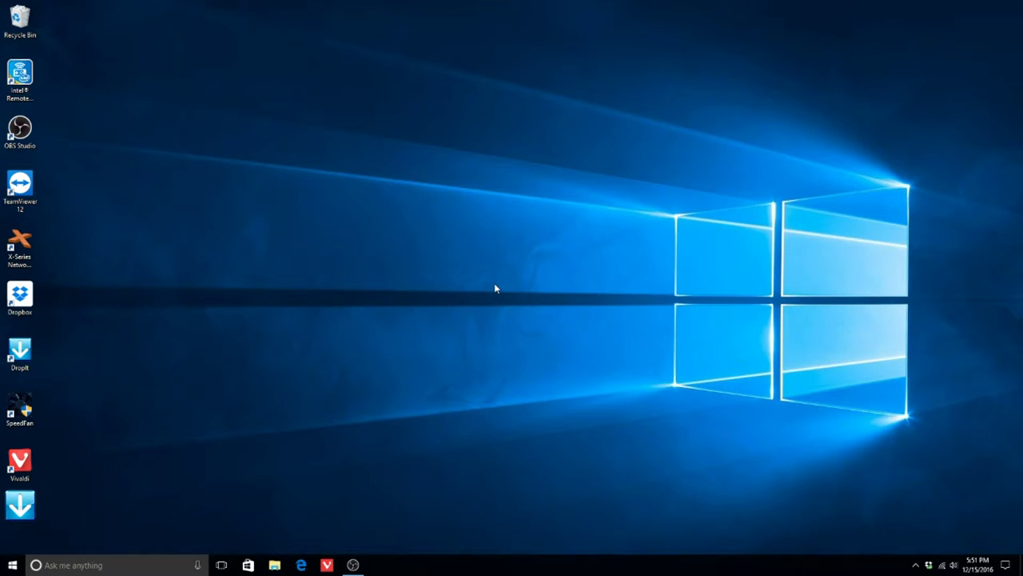
# Launch X-Series Network Manager and review the available device firmware in the Firmware Update Manager.
pyautogui.doubleClick(30, 251)
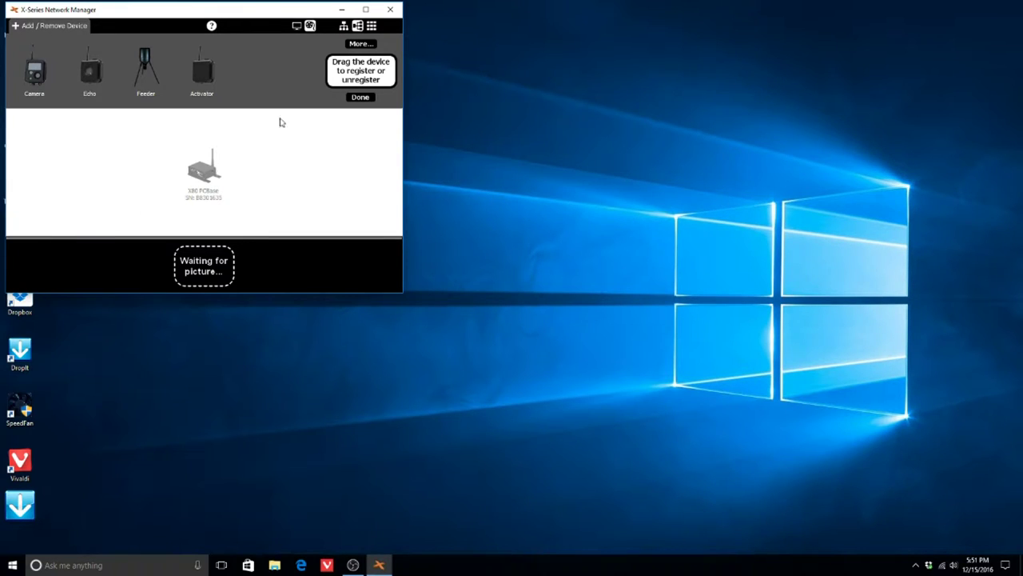
pyautogui.click(359, 96)
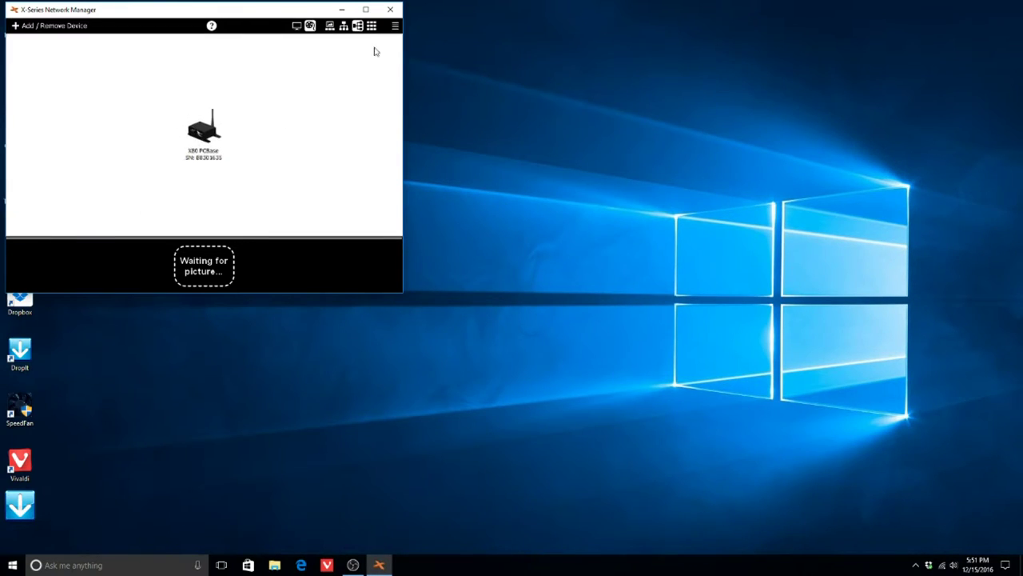
pyautogui.click(395, 27)
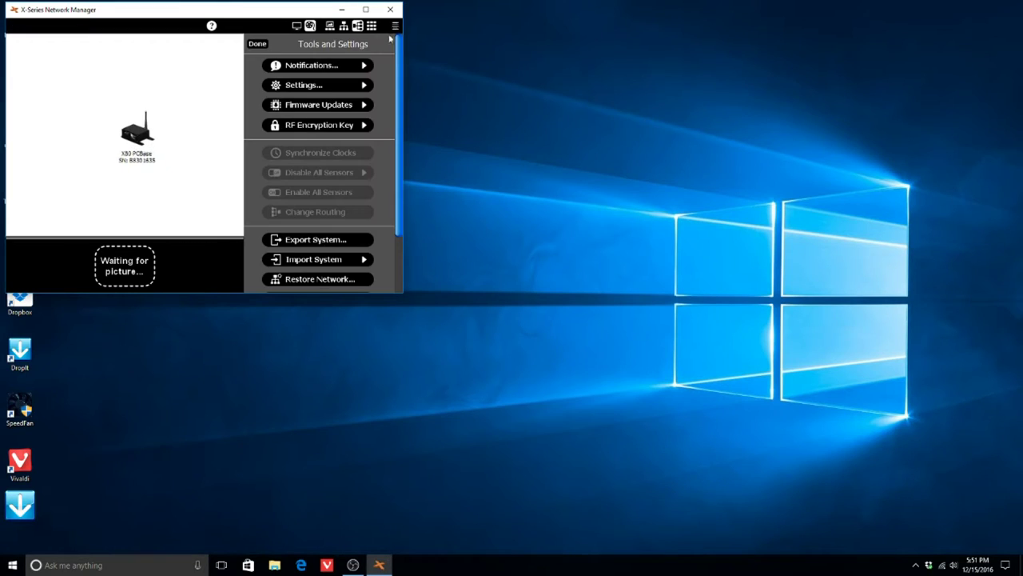
pyautogui.click(321, 107)
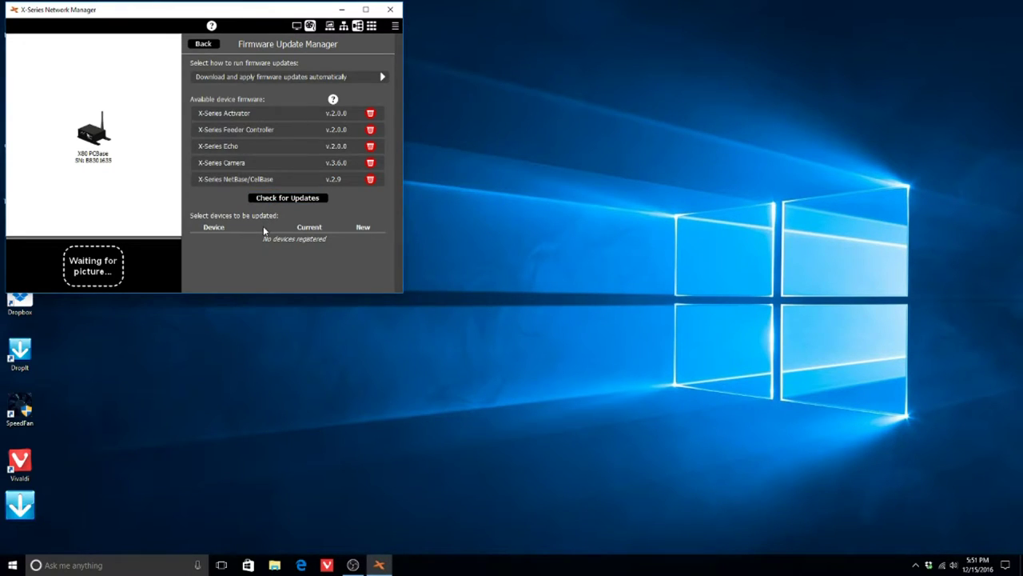
pyautogui.click(200, 47)
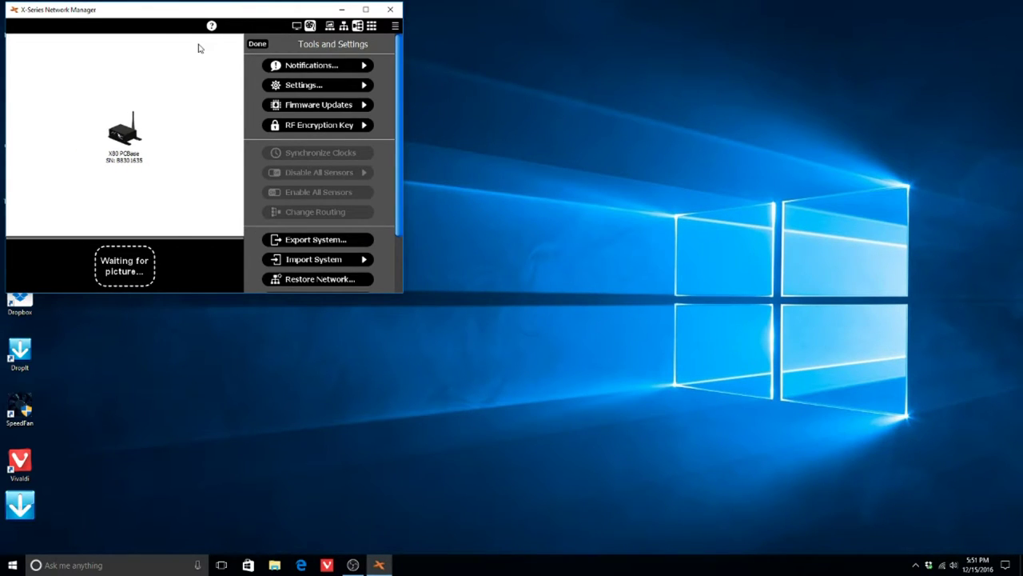
pyautogui.click(247, 45)
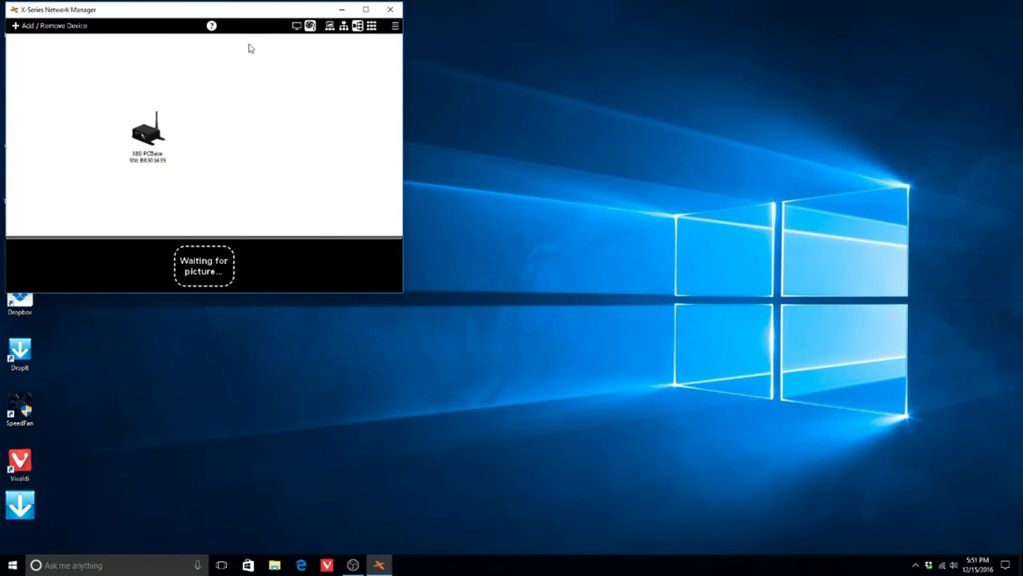
# Register a camera on the PCBase network by adding a Camera device beside the base, and finish device registration.
pyautogui.click(64, 29)
pyautogui.moveTo(34, 72); pyautogui.dragTo(276, 180)
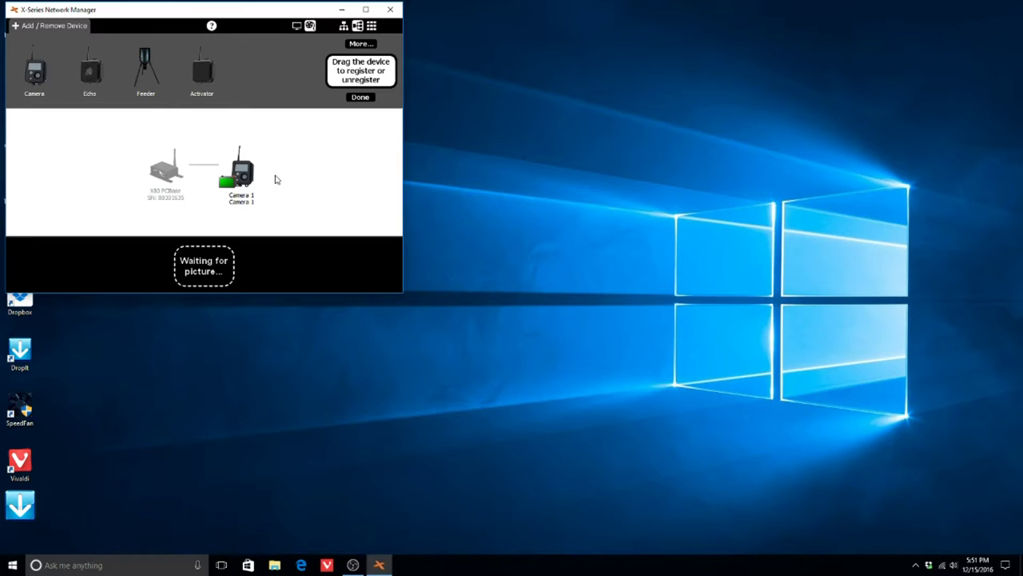
pyautogui.click(359, 98)
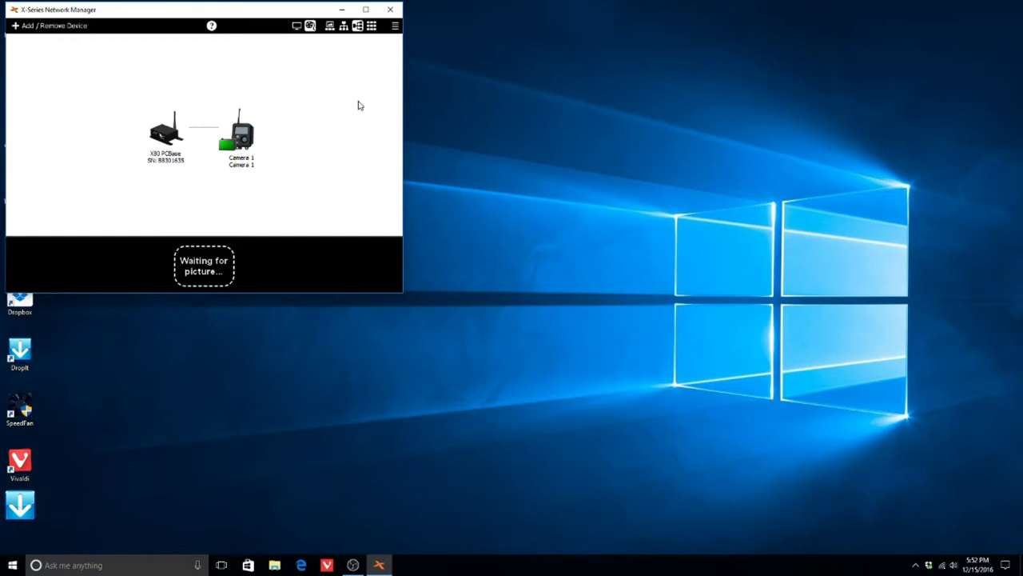
# Look through Camera 1's control panel and its settings page, leaving both without making changes.
pyautogui.click(239, 142)
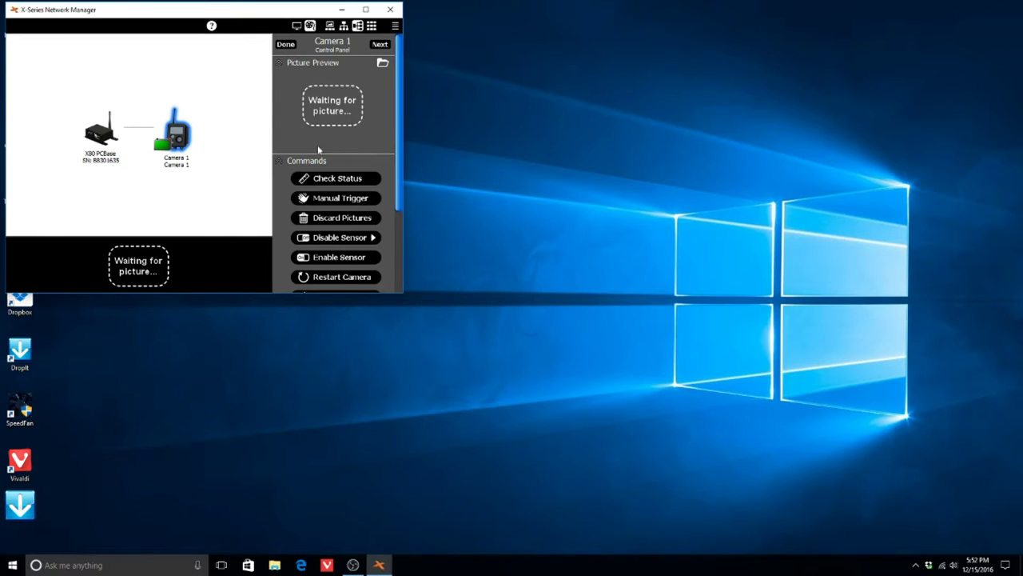
pyautogui.scroll(-1, 327, 160)
pyautogui.click(333, 276)
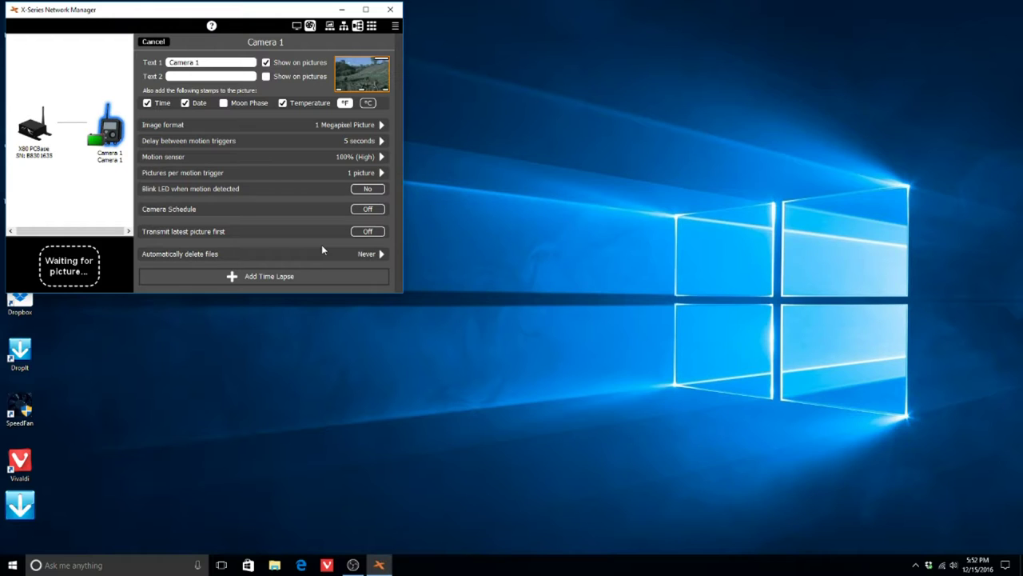
pyautogui.click(152, 42)
pyautogui.click(286, 44)
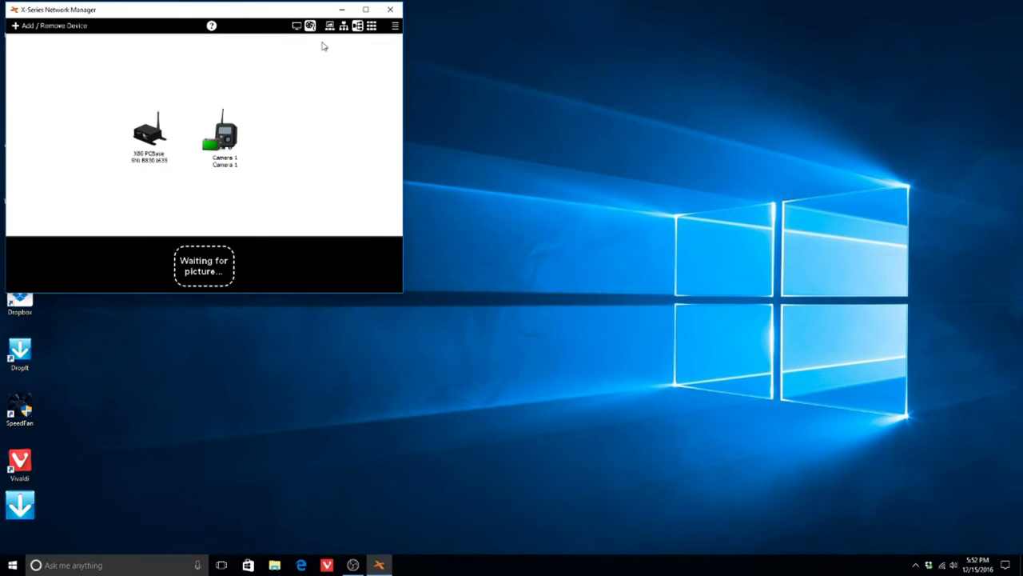
# Check Camera 1's firmware entry in the Firmware Update Manager and close X-Series Network Manager.
pyautogui.click(395, 26)
pyautogui.click(350, 105)
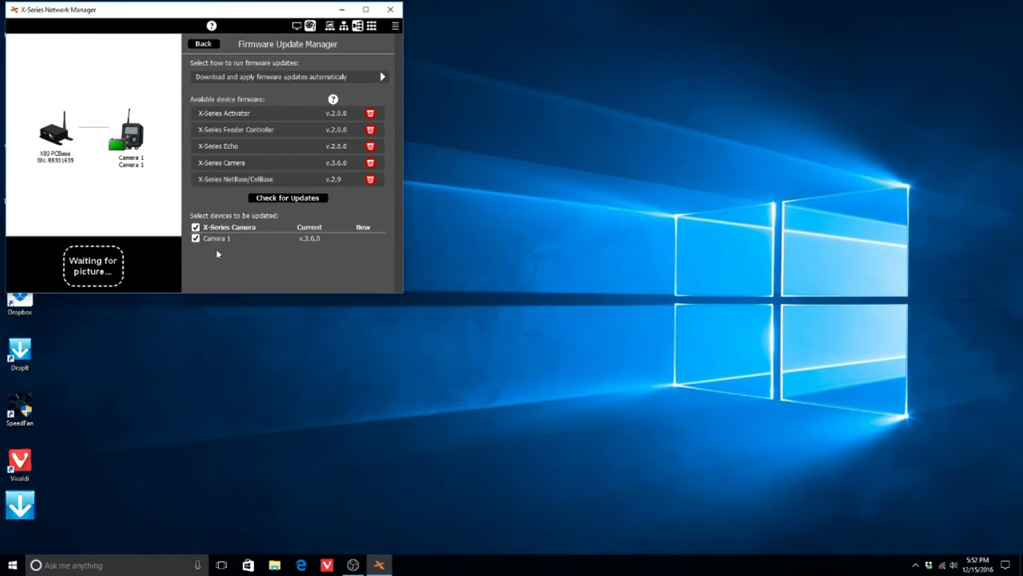
pyautogui.click(202, 44)
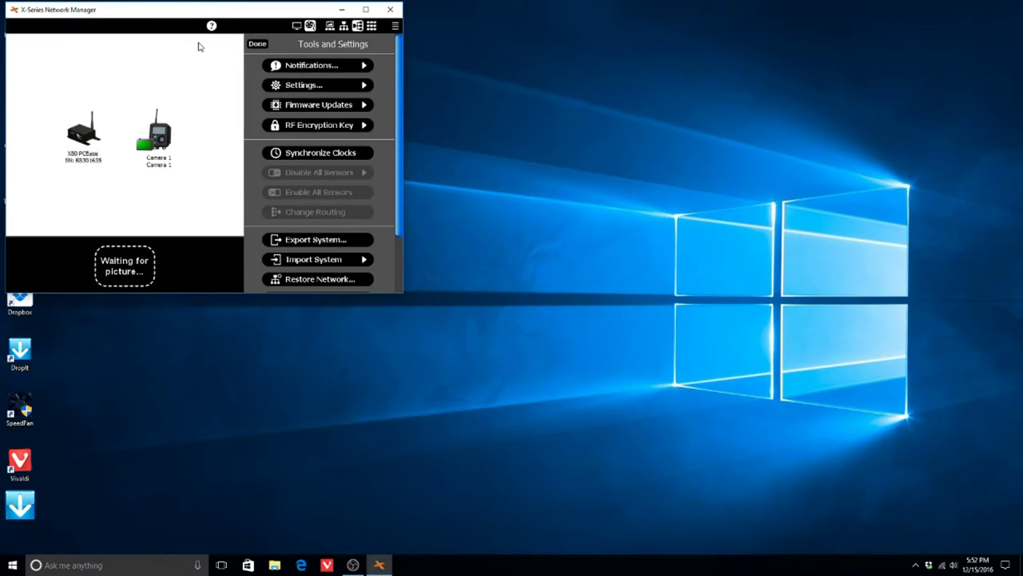
pyautogui.hotkey('alt', 'F4')
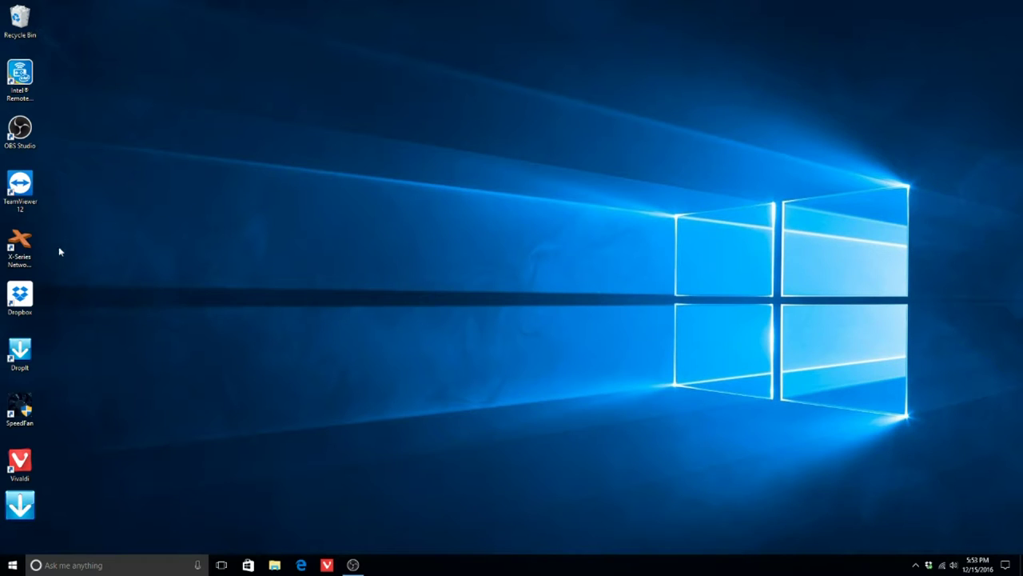
# Copy the X-Series Network Manager desktop shortcut and open the Windows startup folder with the Run command shell:startup.
pyautogui.click(30, 250)
pyautogui.rightClick(29, 249)
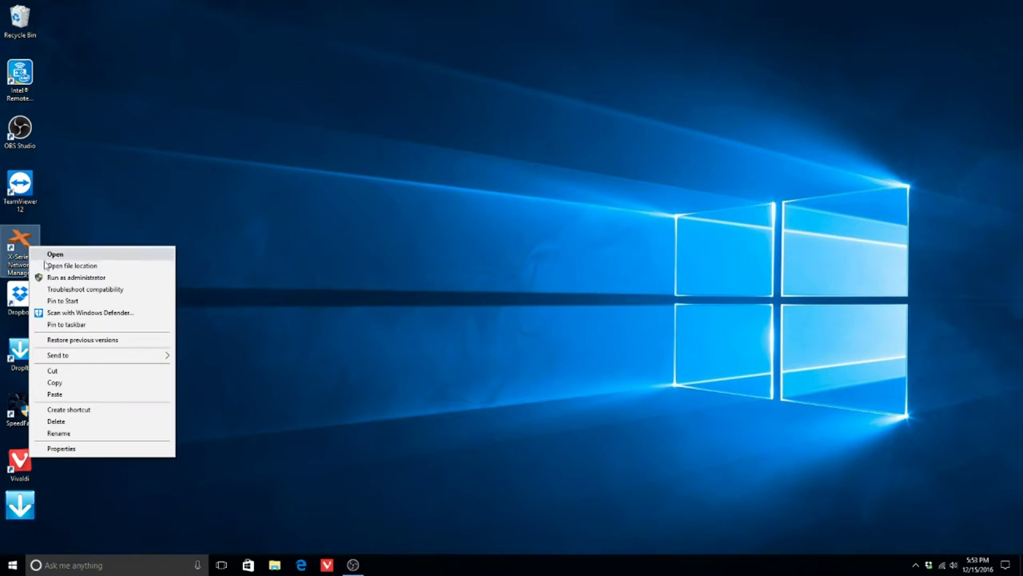
pyautogui.click(70, 383)
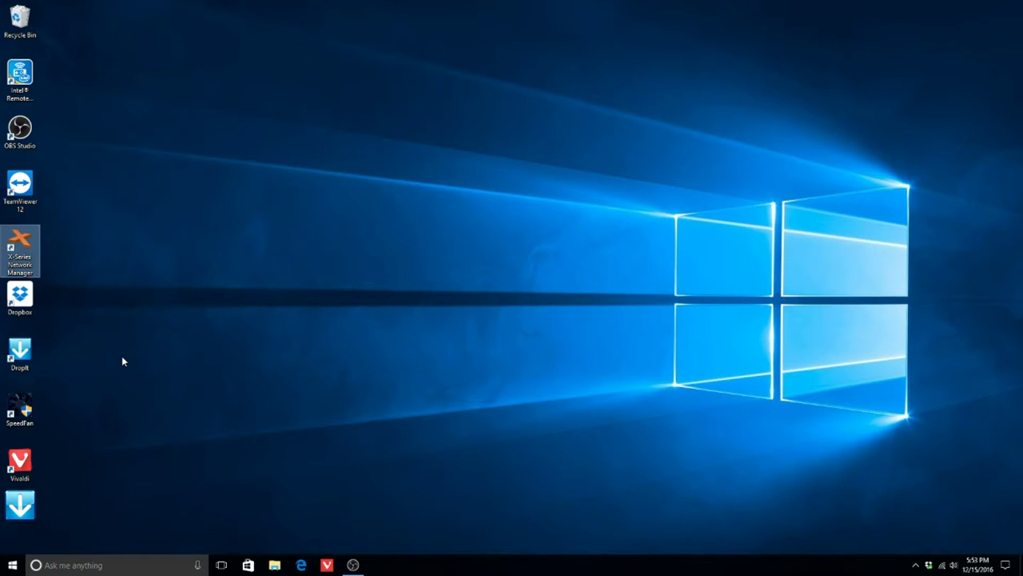
pyautogui.press('super+r')
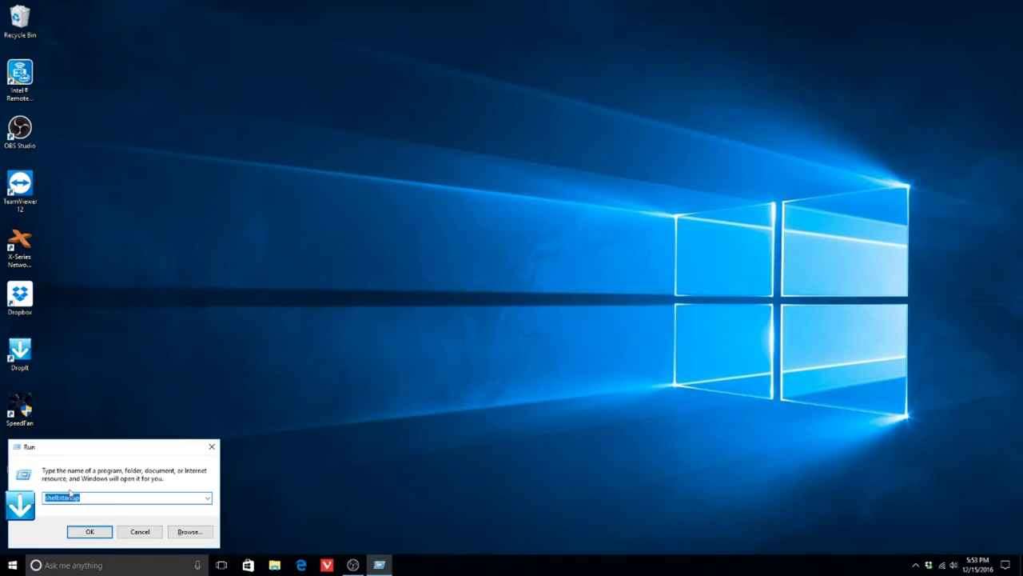
pyautogui.click(85, 530)
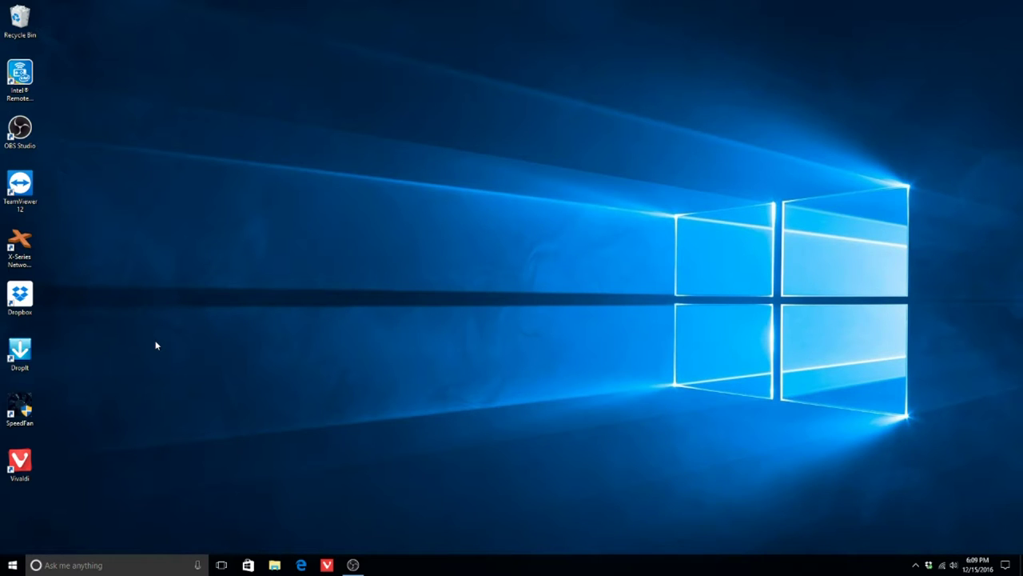
# Copy the DropIt desktop shortcut, open the shell:startup folder to check its shortcuts, and close the folder.
pyautogui.click(27, 357)
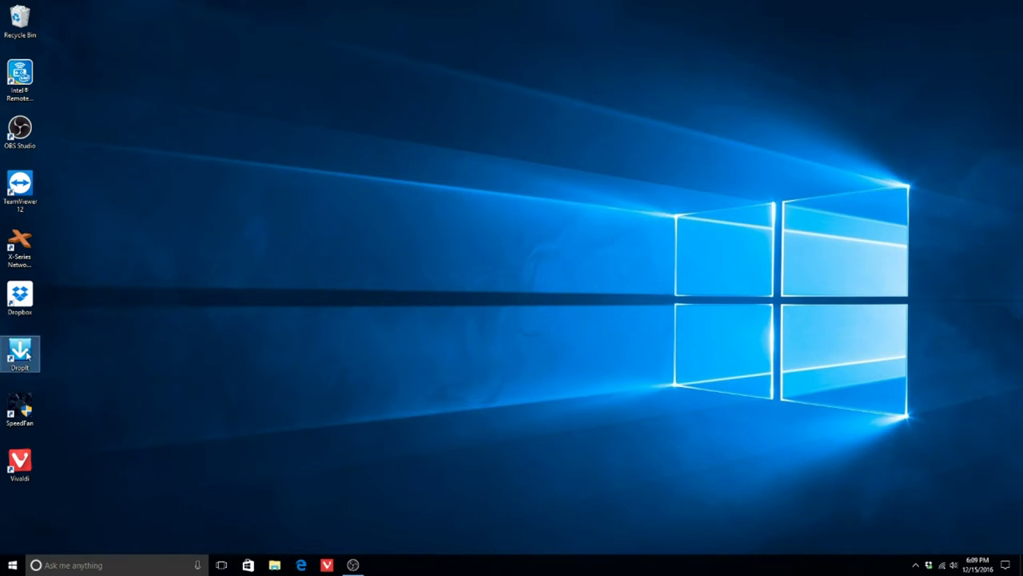
pyautogui.rightClick(28, 357)
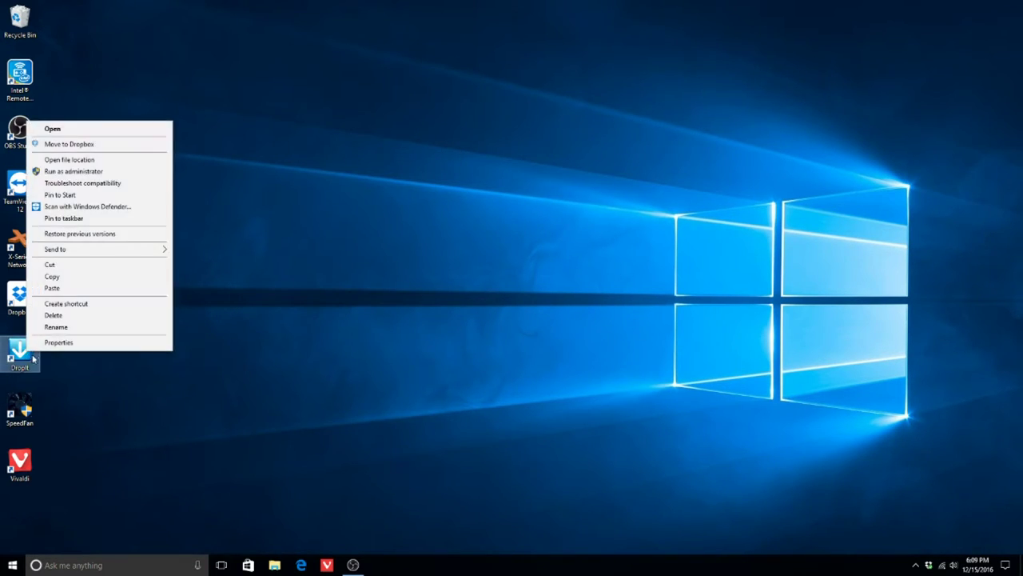
pyautogui.click(66, 279)
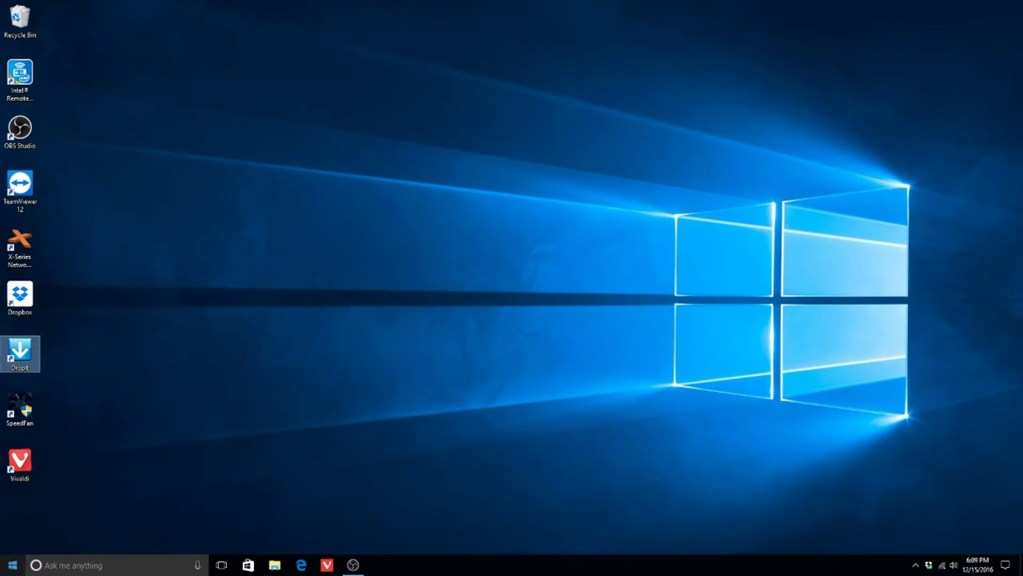
pyautogui.press('super+r')
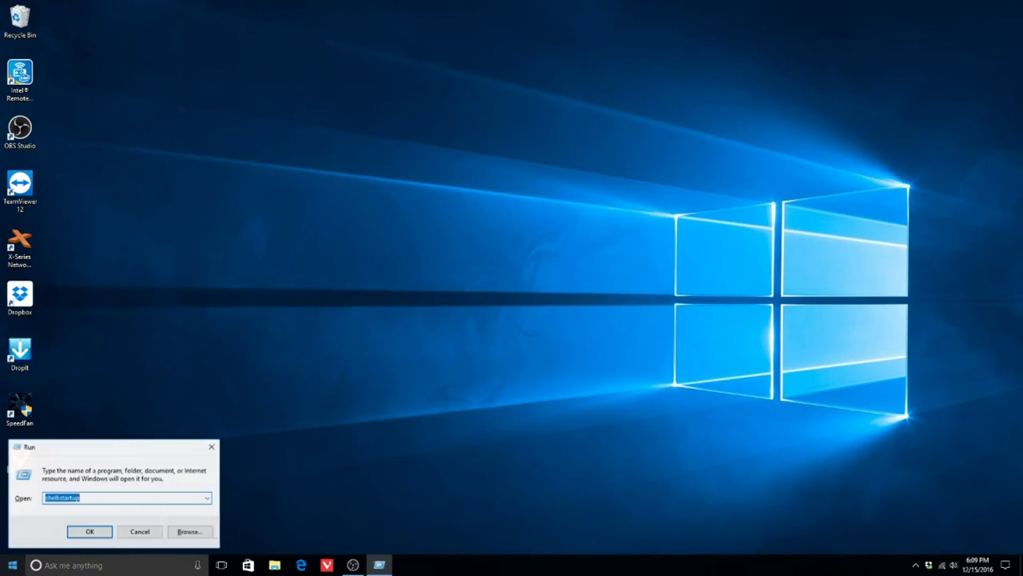
pyautogui.click(88, 532)
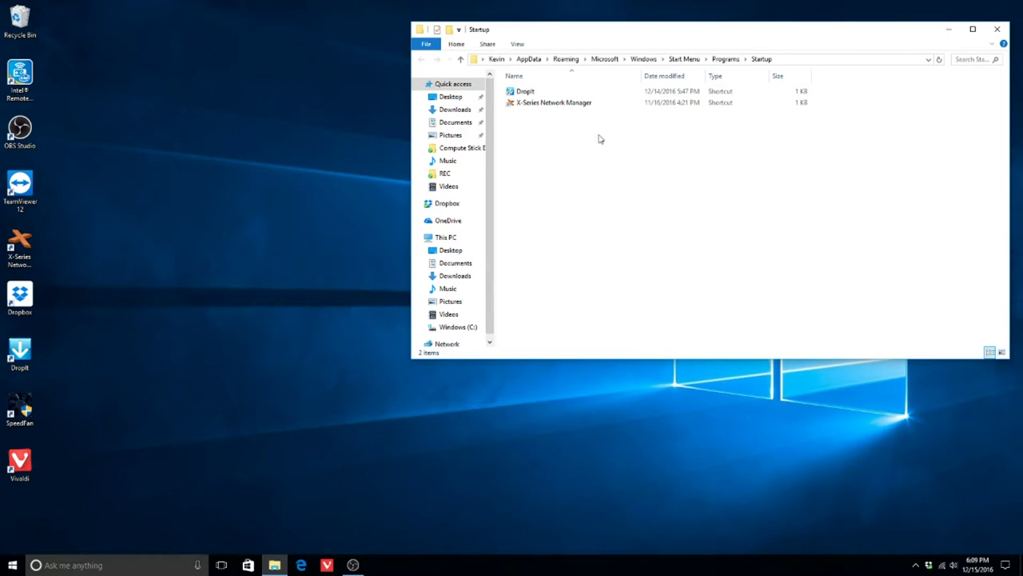
pyautogui.click(997, 30)
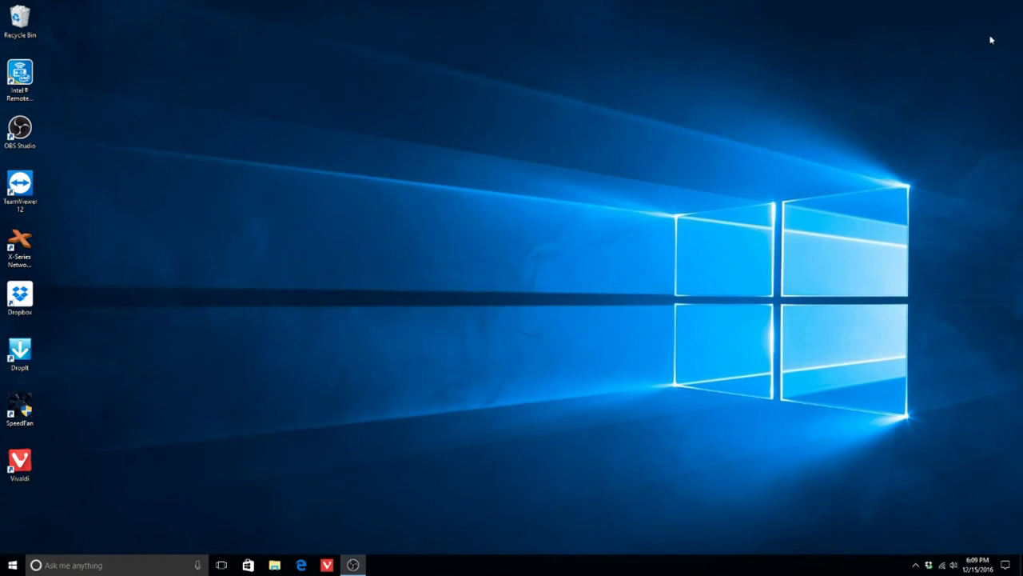
# Launch DropIt and open its associations manager, viewing the blank new association form and cancelling it.
pyautogui.click(20, 357)
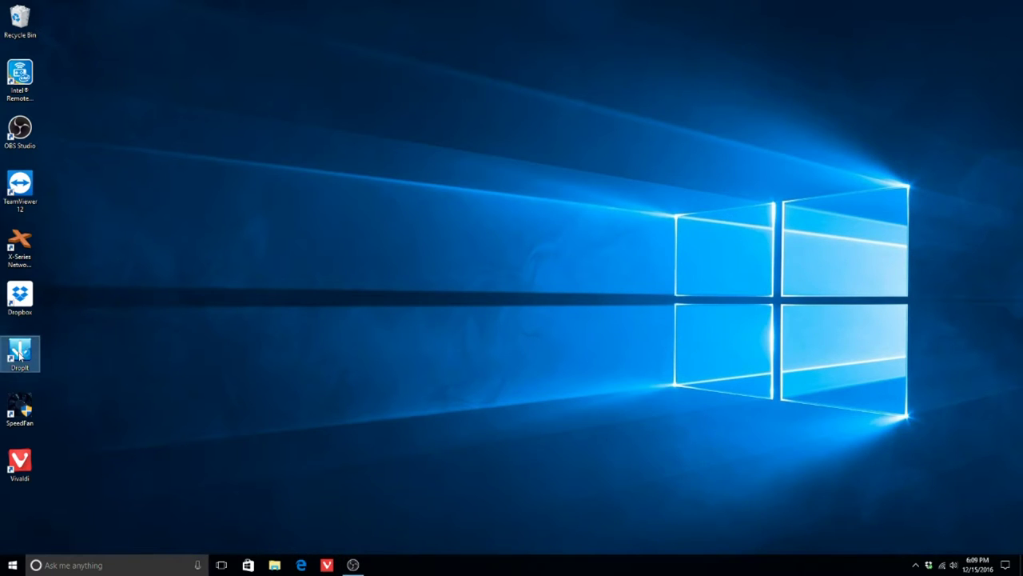
pyautogui.doubleClick(19, 357)
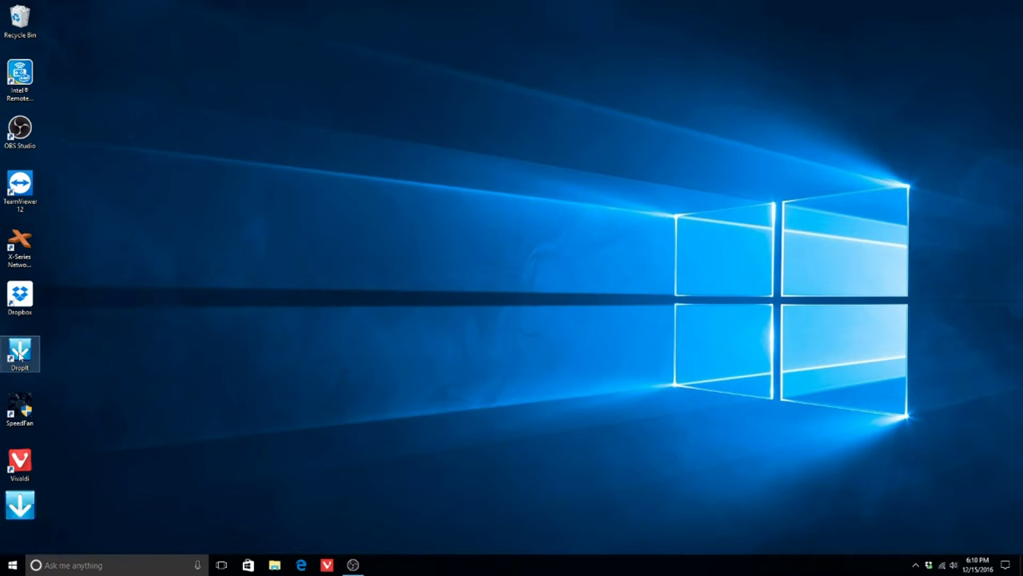
pyautogui.rightClick(21, 509)
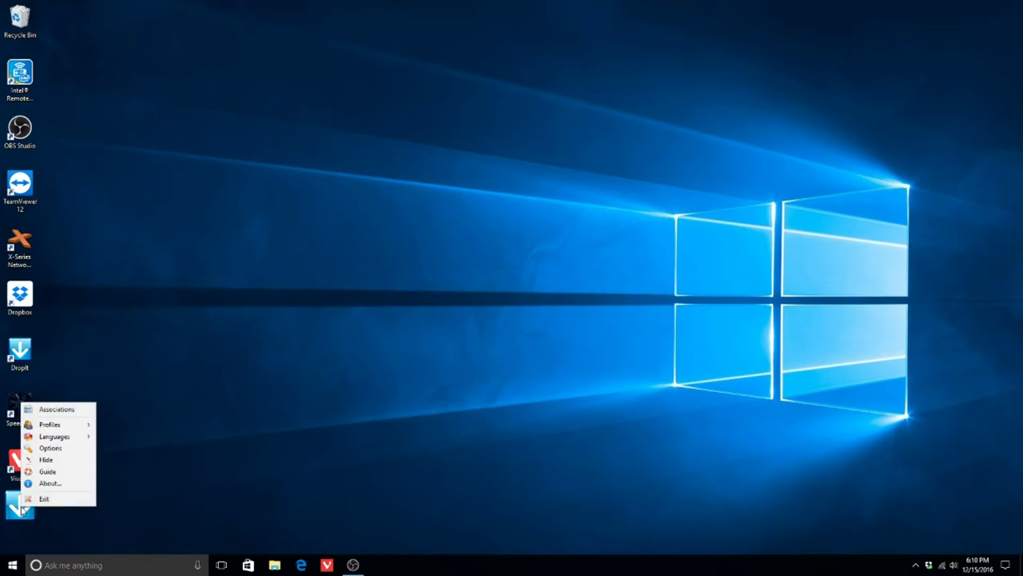
pyautogui.click(57, 410)
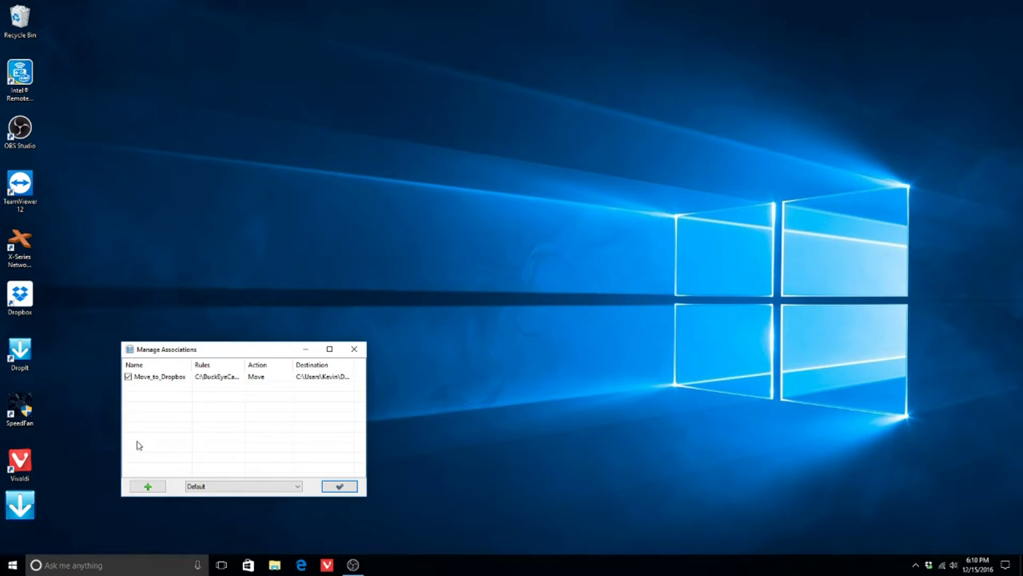
pyautogui.click(144, 486)
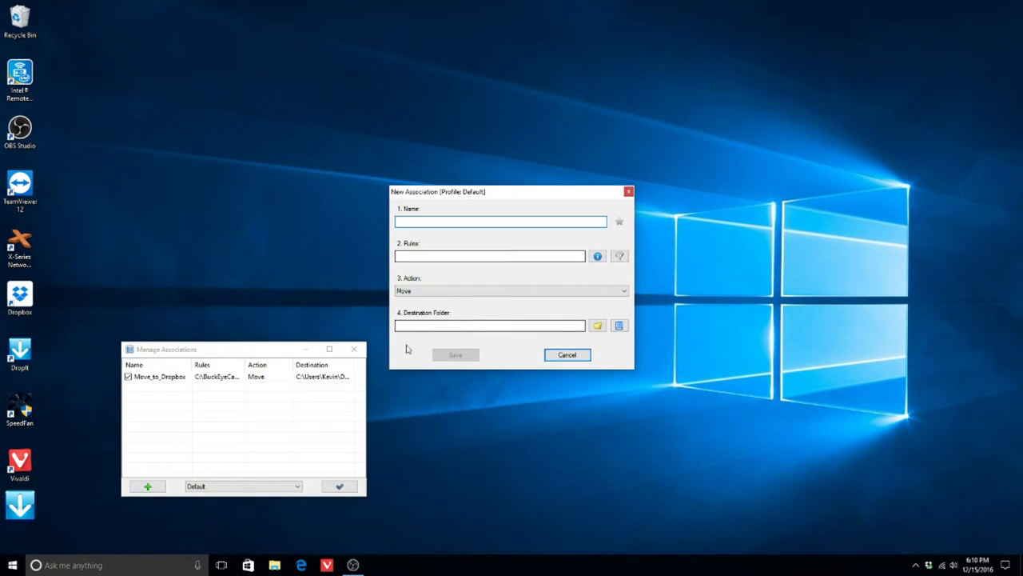
pyautogui.click(551, 360)
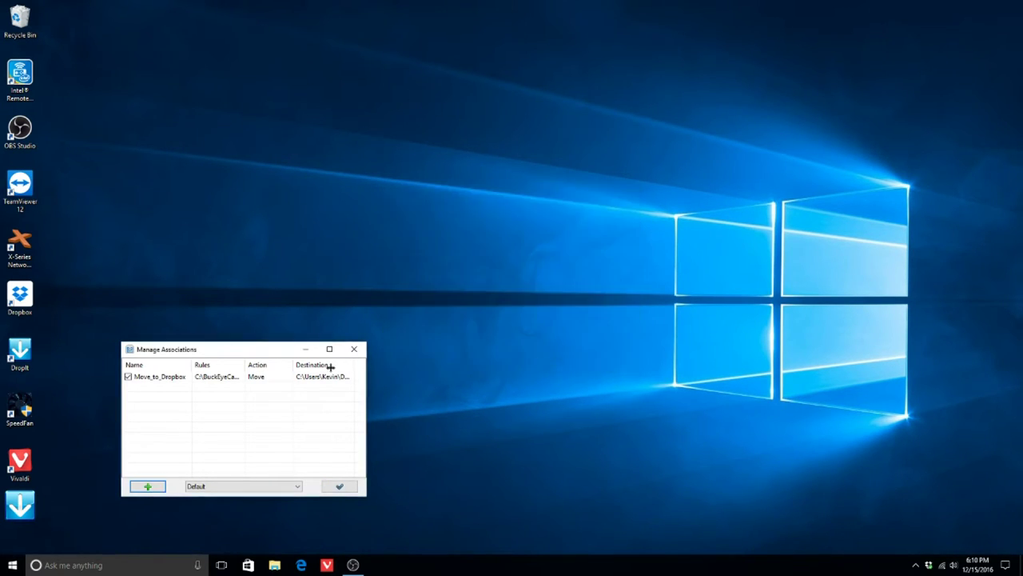
# Open the Move_to_Dropbox association for editing and examine its name and the camera picture path in its rules.
pyautogui.click(155, 379)
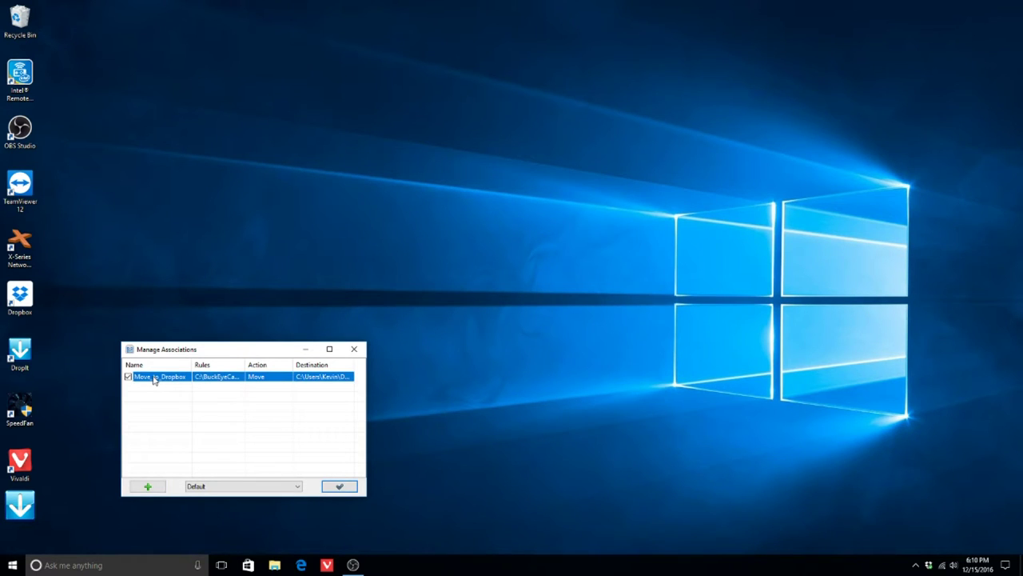
pyautogui.rightClick(155, 379)
pyautogui.click(162, 385)
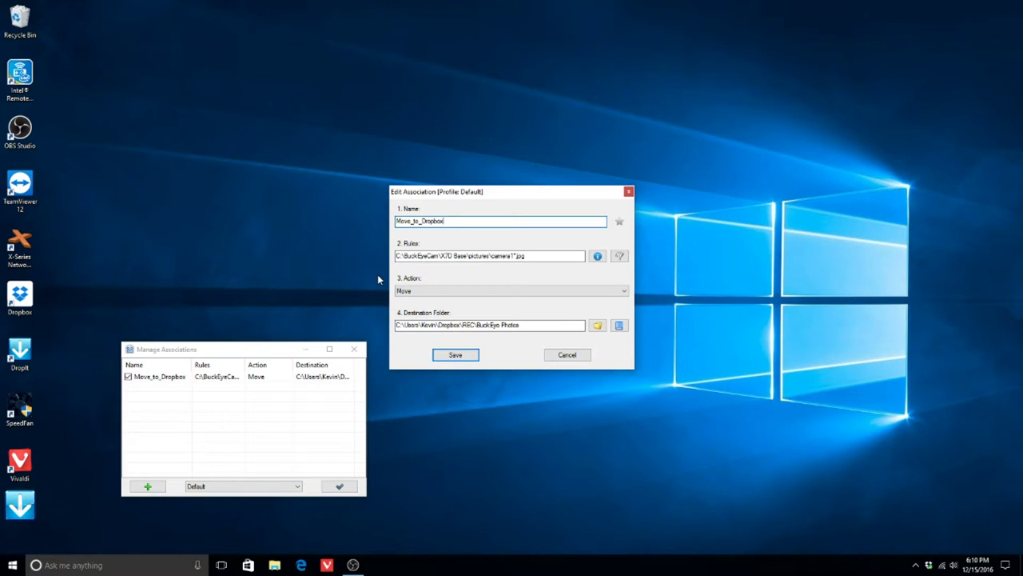
pyautogui.moveTo(446, 221); pyautogui.dragTo(396, 224)
pyautogui.click(458, 219)
pyautogui.click(514, 256)
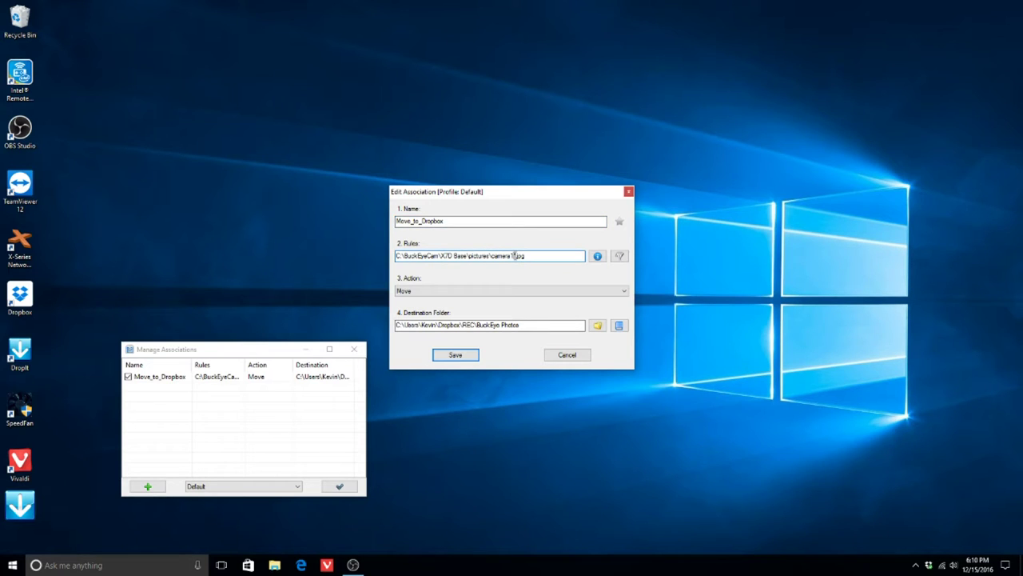
pyautogui.moveTo(514, 256); pyautogui.dragTo(520, 255)
pyautogui.click(499, 258)
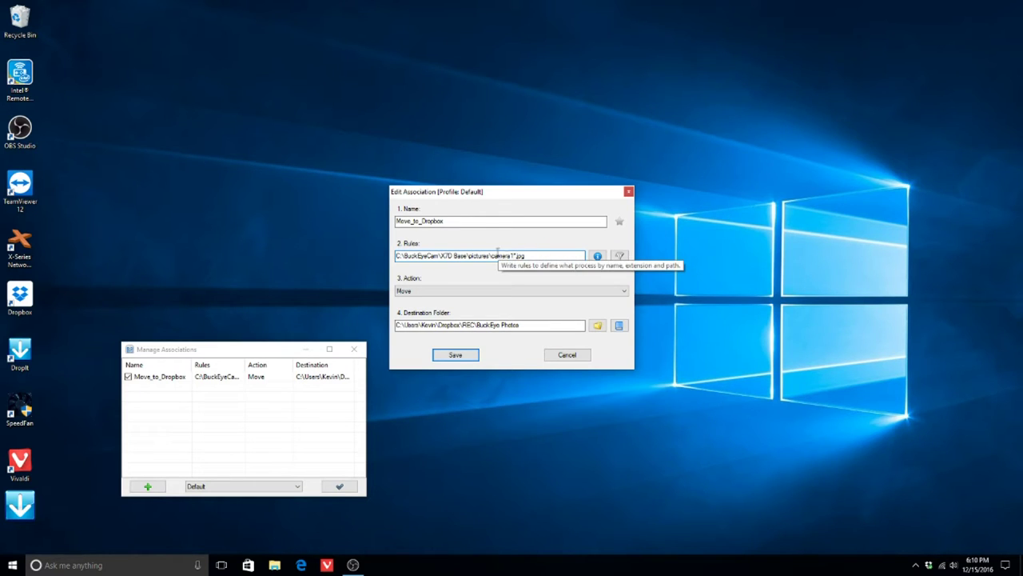
# Launch X-Series Network Manager, examine the path of Camera 1's picture folder, and close both the folder and the manager.
pyautogui.click(32, 248)
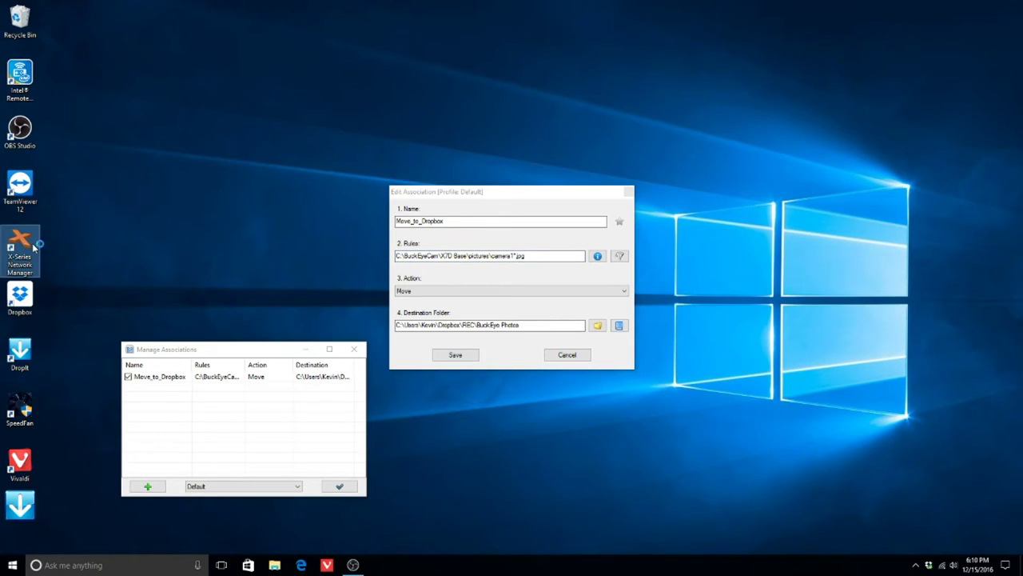
pyautogui.doubleClick(32, 248)
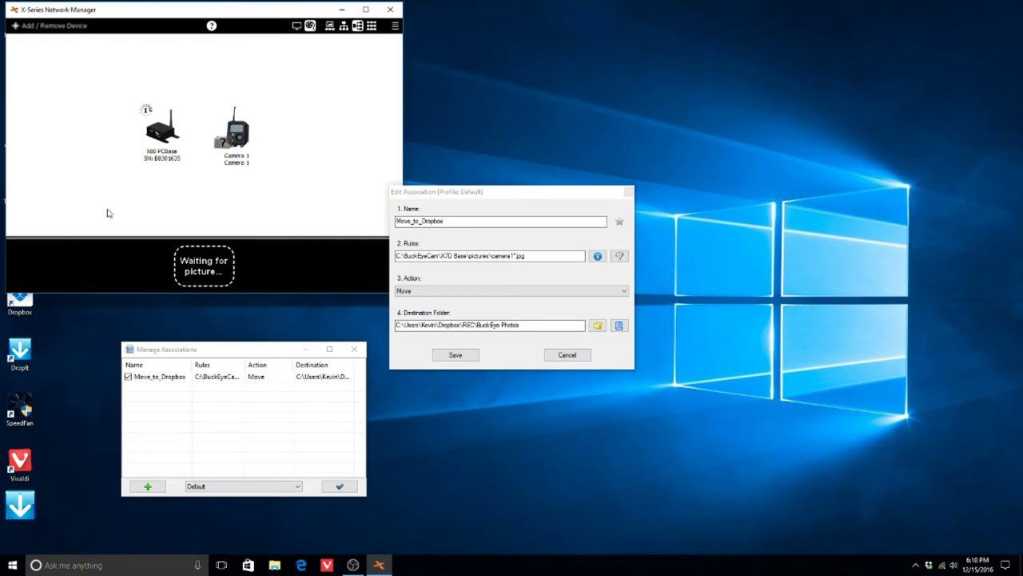
pyautogui.click(239, 134)
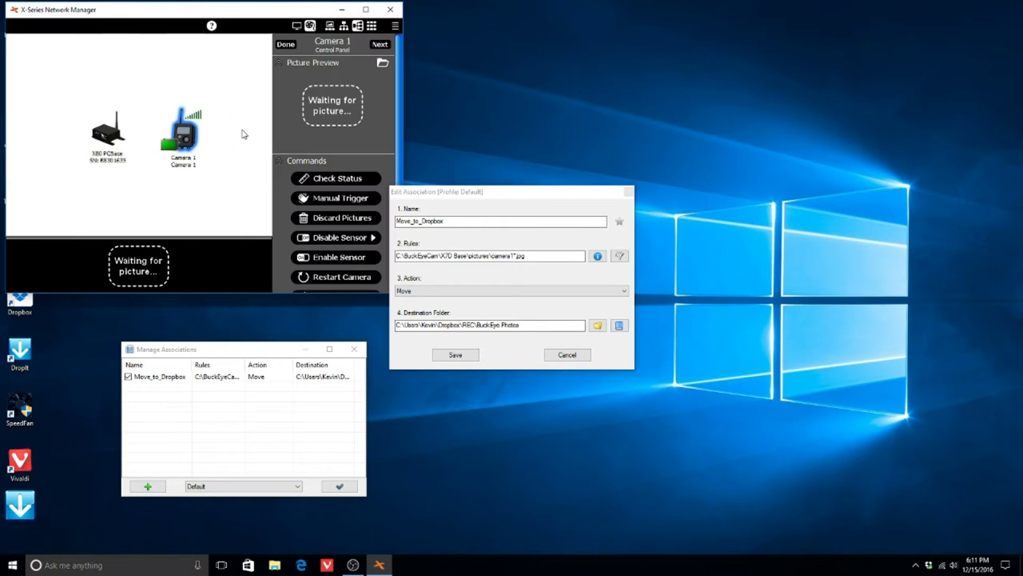
pyautogui.click(381, 64)
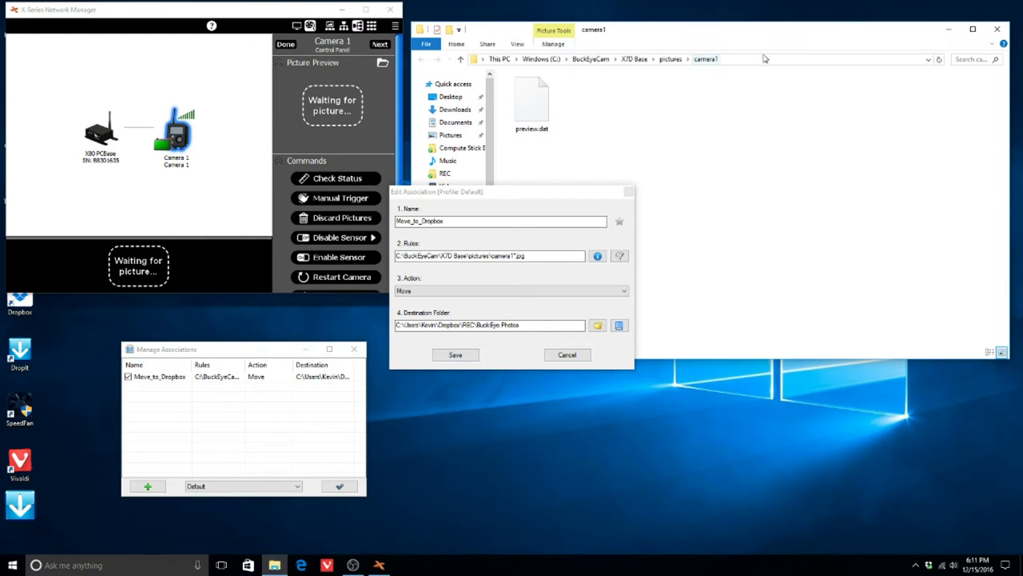
pyautogui.click(749, 64)
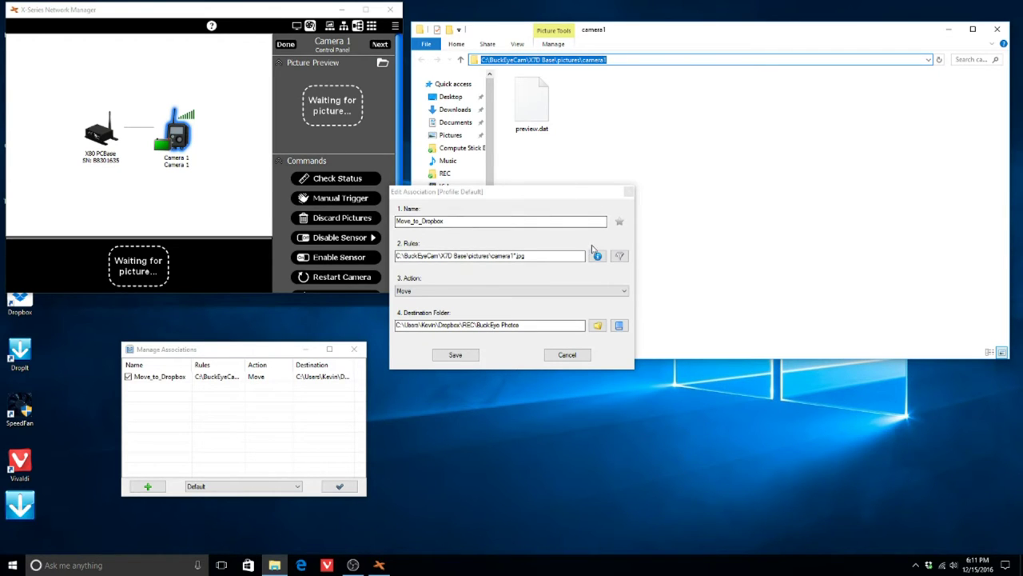
pyautogui.click(997, 29)
pyautogui.click(390, 9)
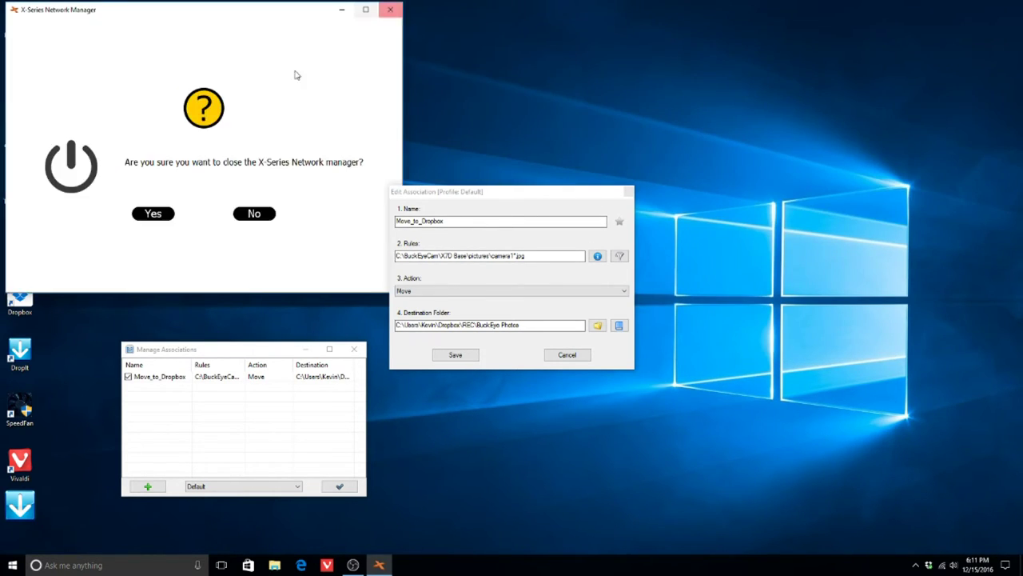
pyautogui.click(150, 217)
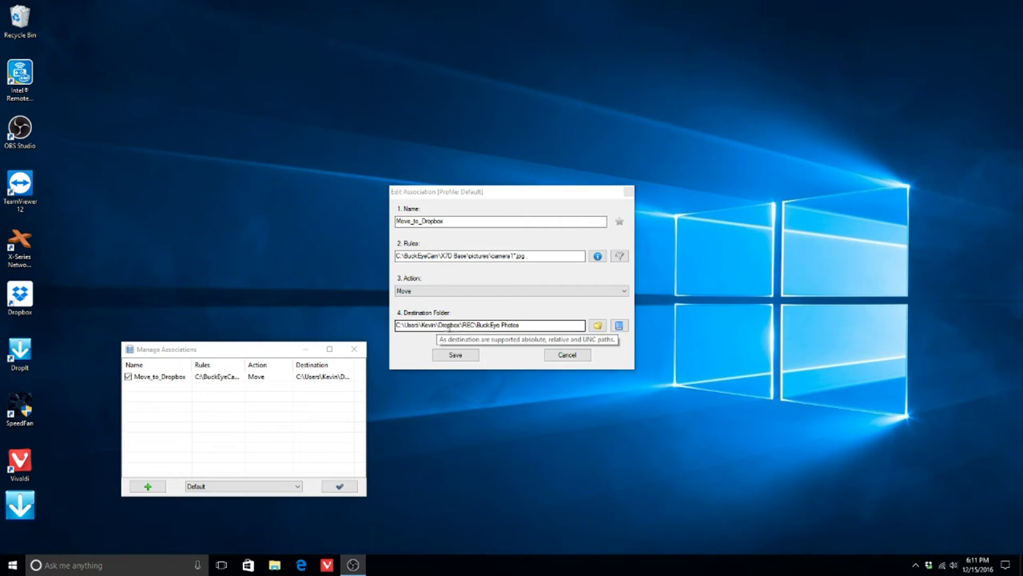
# Check the BuckEye Photos destination inside Dropbox's REC folder, and save the Move_to_Dropbox association, closing the associations manager.
pyautogui.click(929, 565)
pyautogui.click(838, 544)
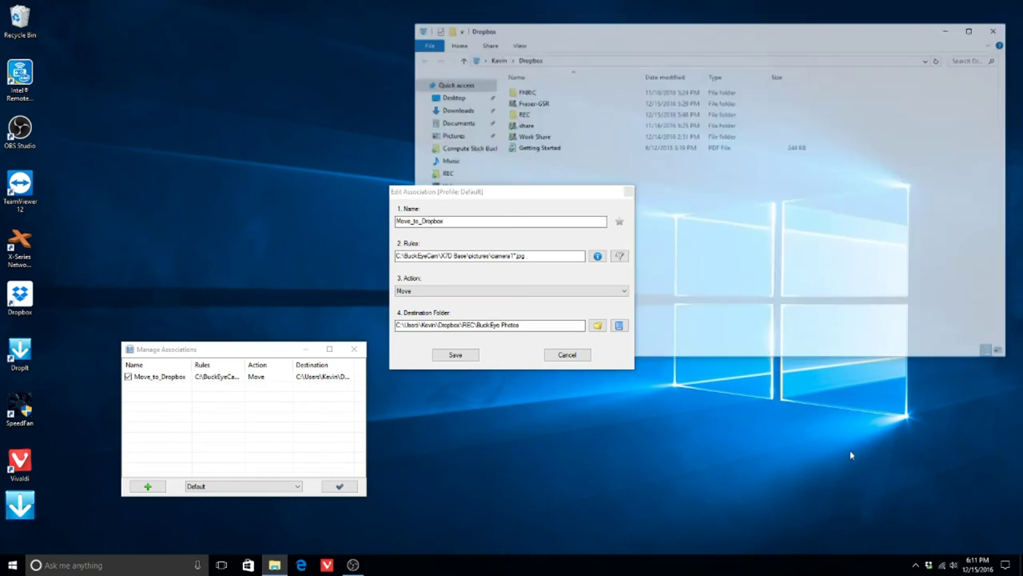
pyautogui.doubleClick(527, 114)
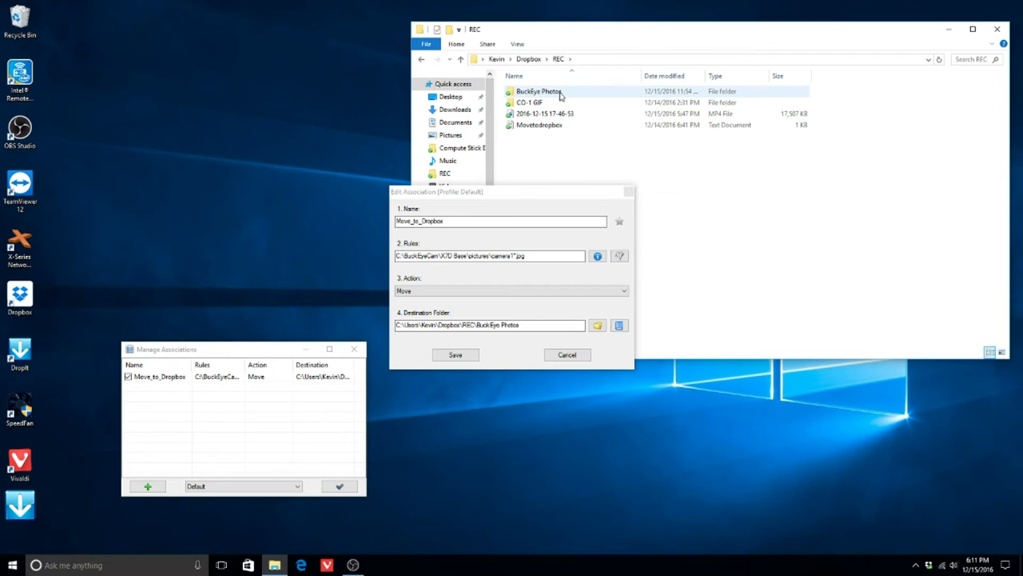
pyautogui.click(1005, 29)
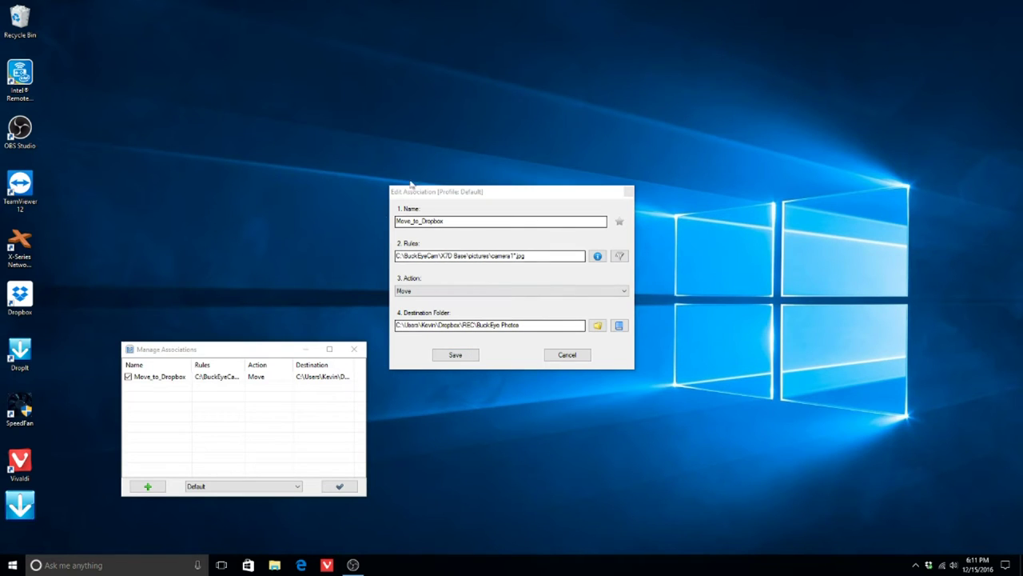
pyautogui.click(450, 358)
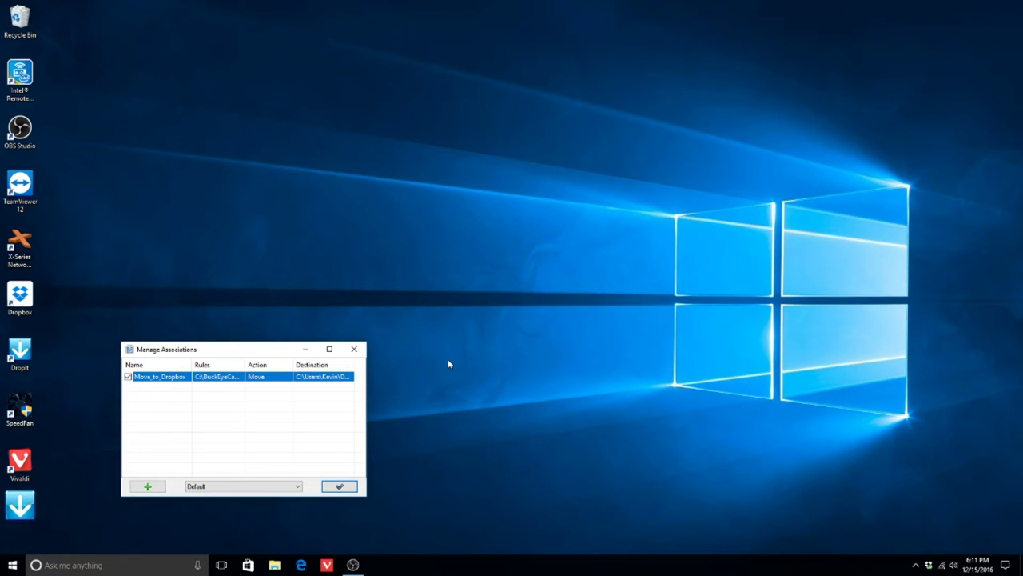
pyautogui.click(332, 488)
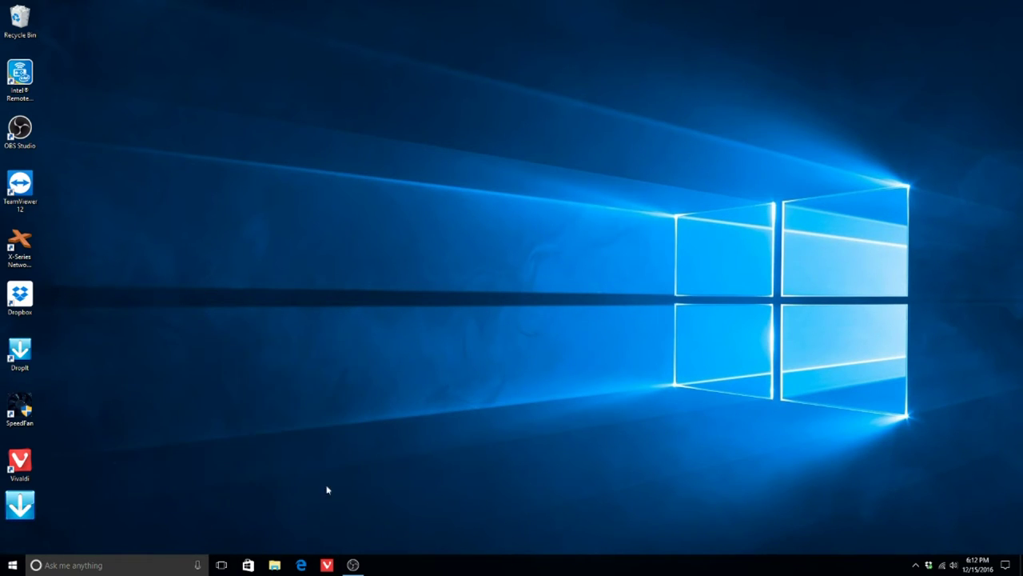
# Open the DropIt options and make sure Ignore unassociated files/folders is enabled under Processing.
pyautogui.rightClick(17, 502)
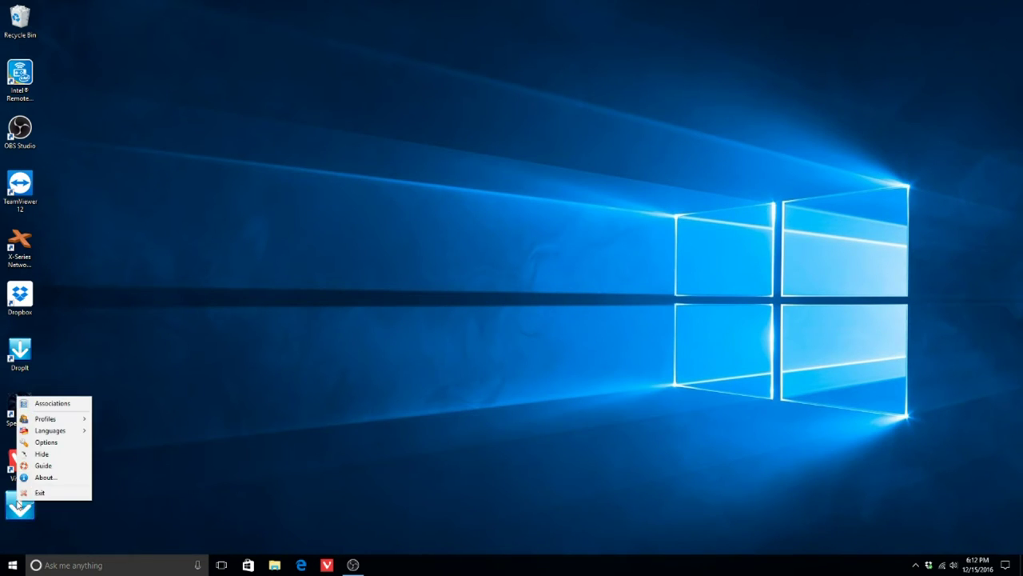
pyautogui.click(63, 444)
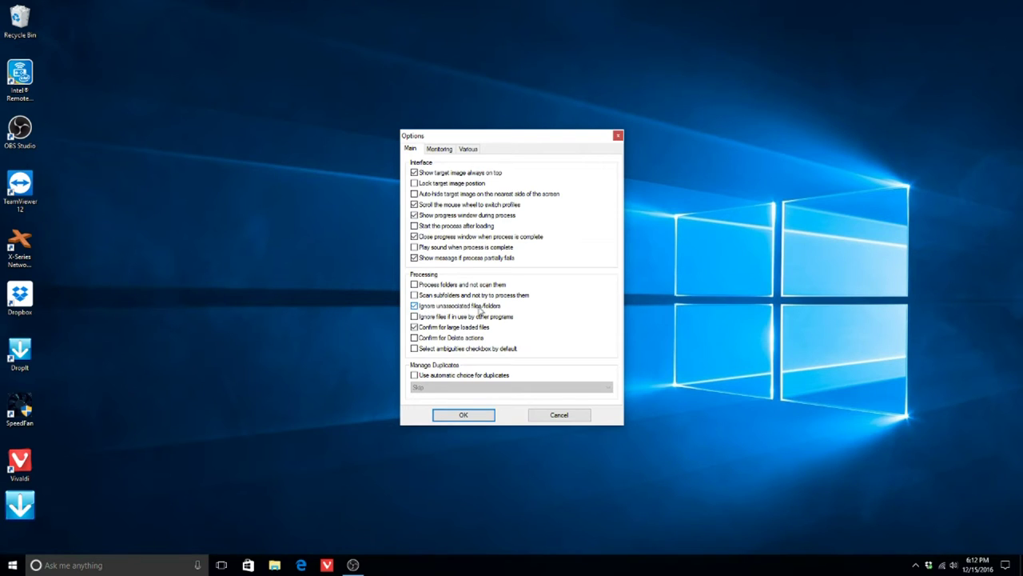
pyautogui.click(414, 306)
pyautogui.click(415, 307)
# Make sure Enable scan of monitored folders is on in the Monitoring options, and view the blank monitored folder form, cancelling it.
pyautogui.click(441, 151)
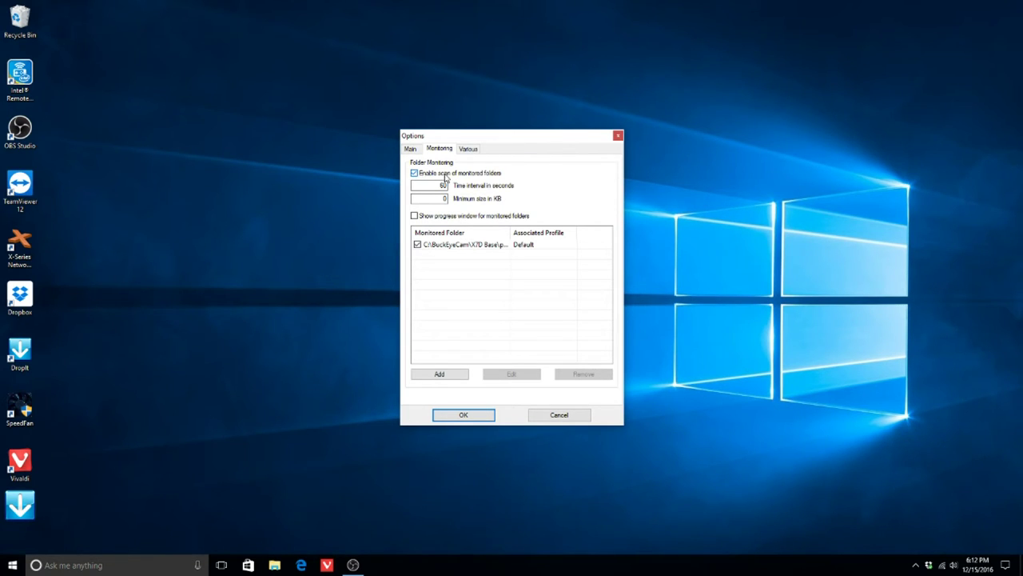
pyautogui.click(415, 173)
pyautogui.click(415, 173)
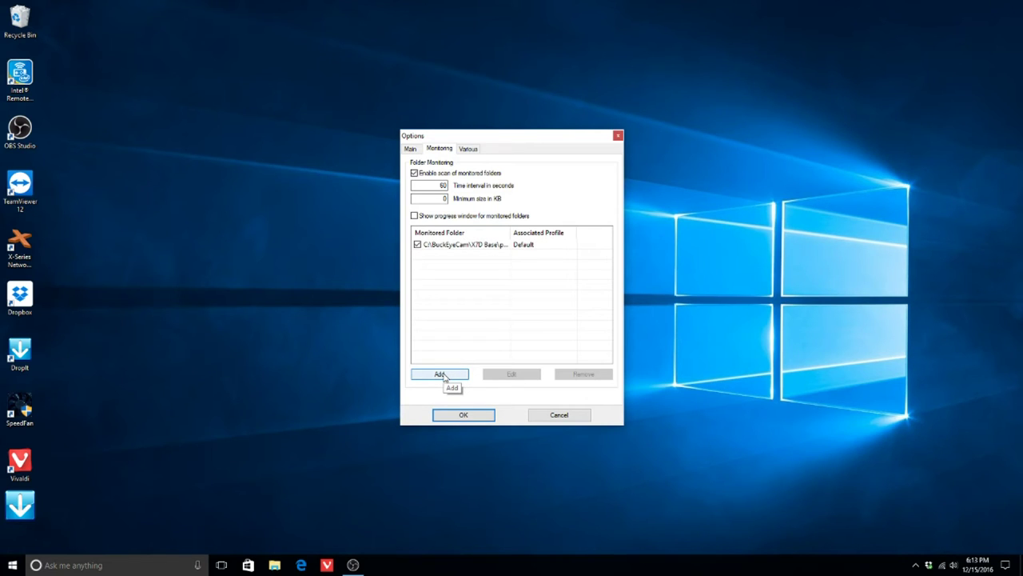
pyautogui.click(445, 376)
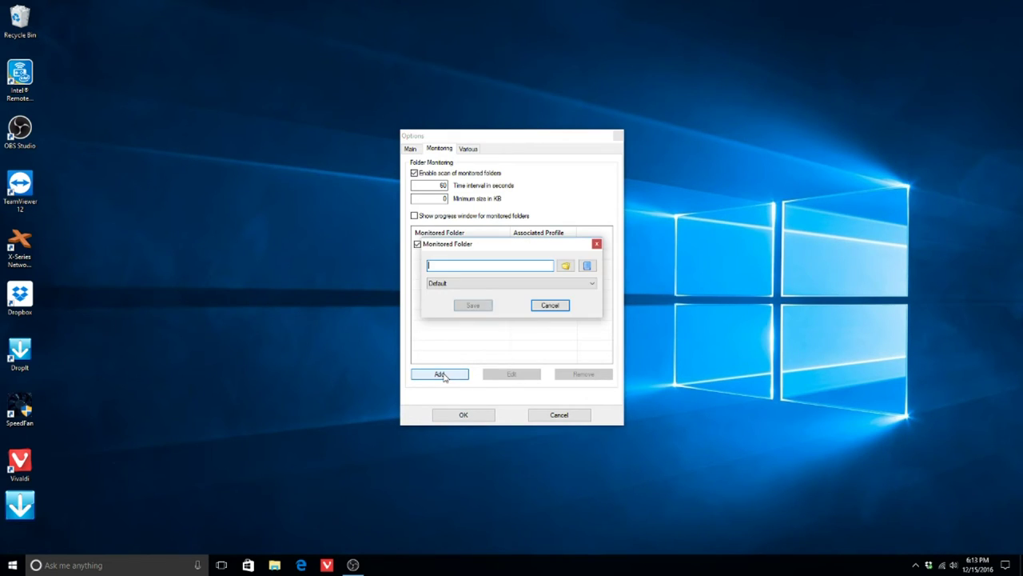
pyautogui.click(563, 305)
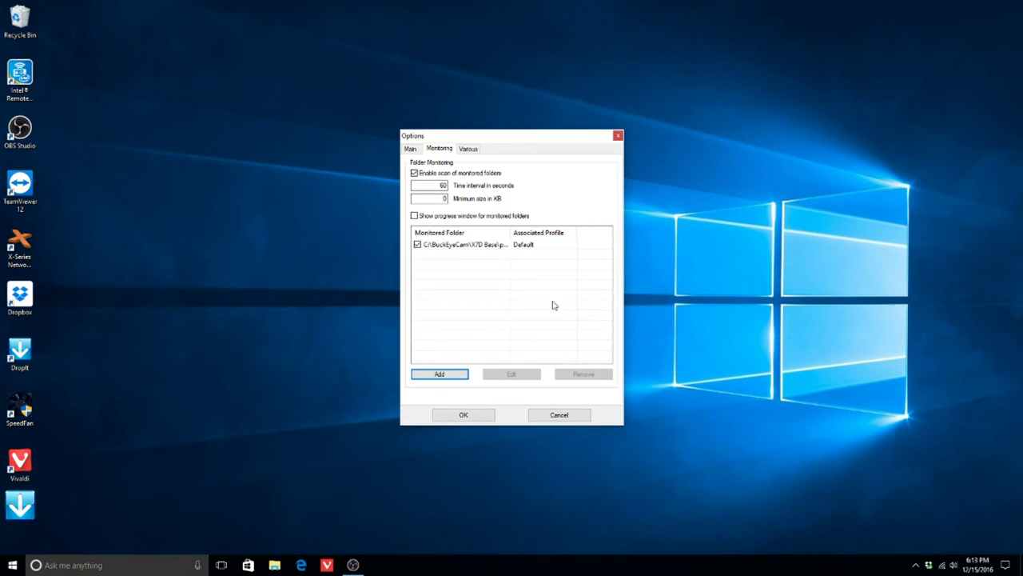
# Open the existing monitored folder entry to examine its full path and profile, cancel it, and accept the DropIt options.
pyautogui.click(465, 247)
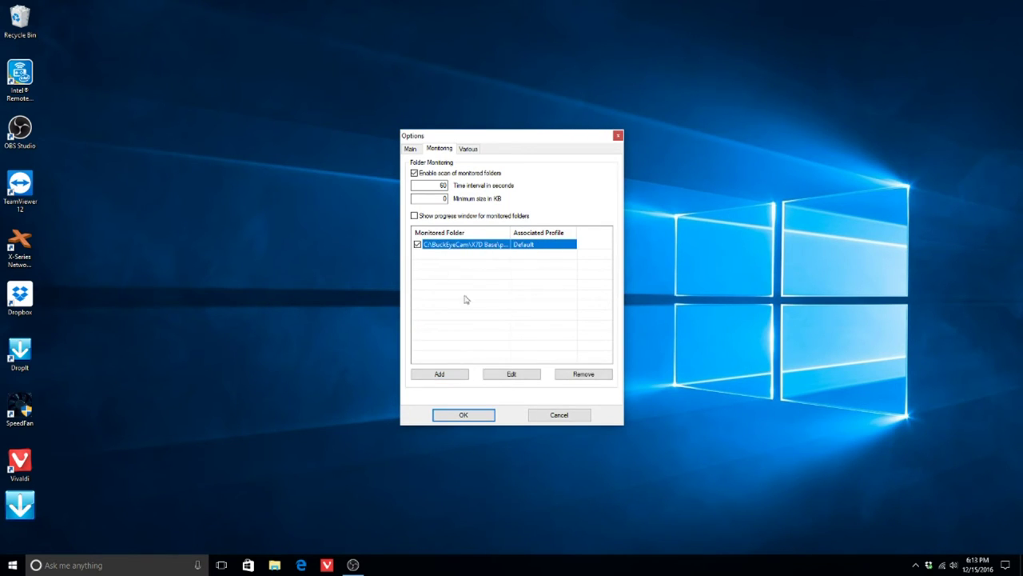
pyautogui.click(530, 374)
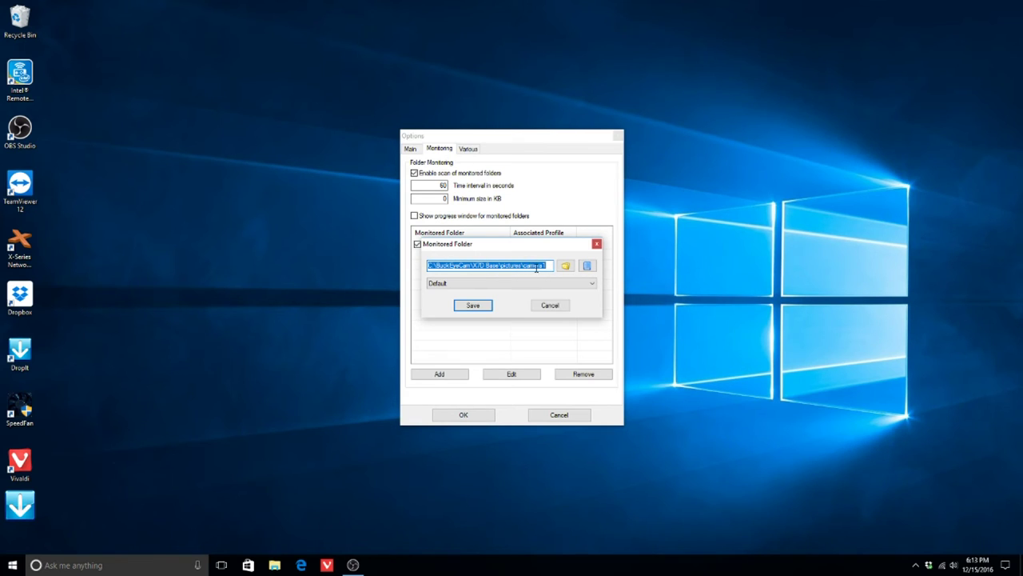
pyautogui.click(551, 306)
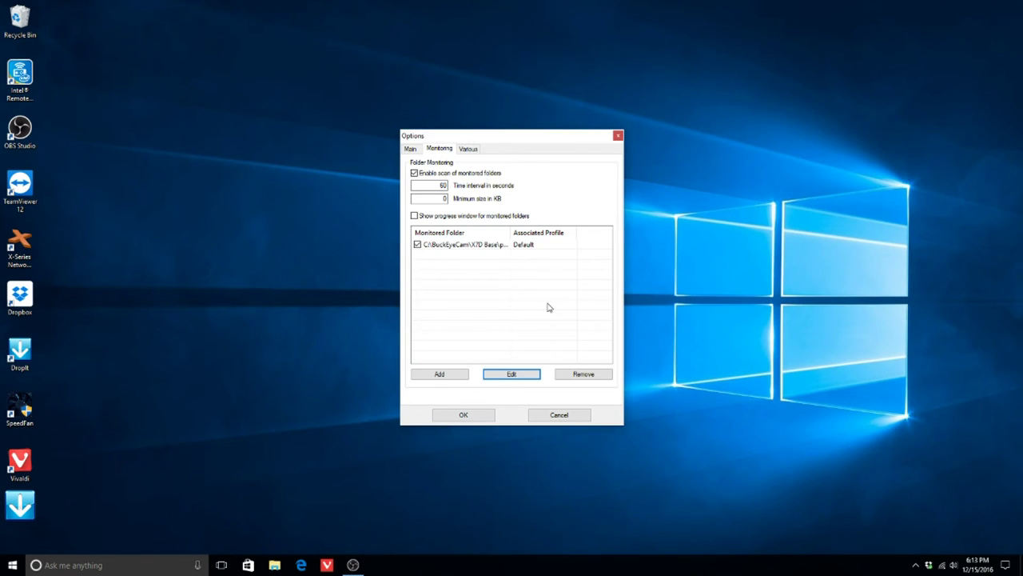
pyautogui.click(463, 416)
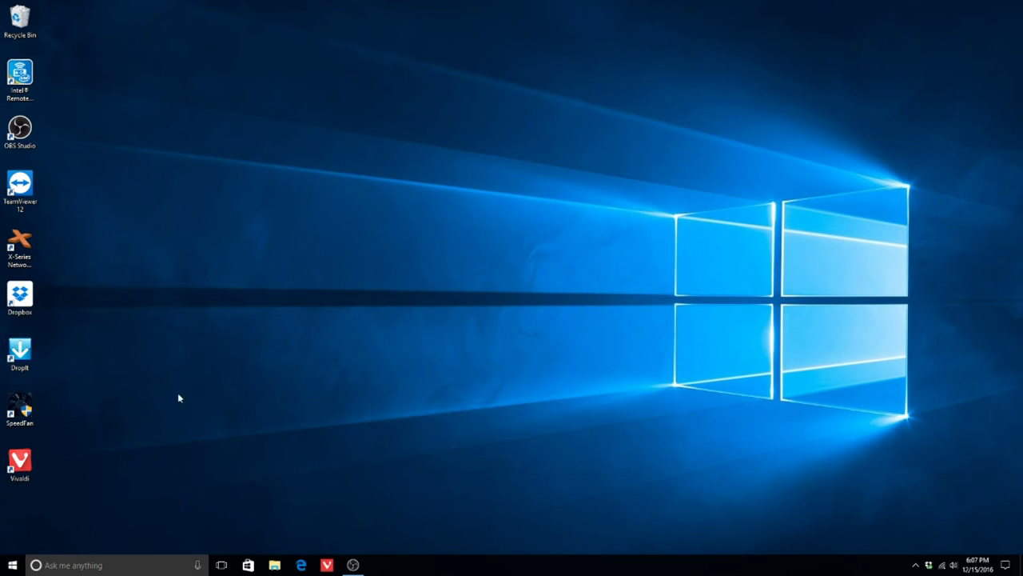
# Run netplwiz and turn off the requirement that users must enter a user name and password to use this computer.
pyautogui.click(13, 565)
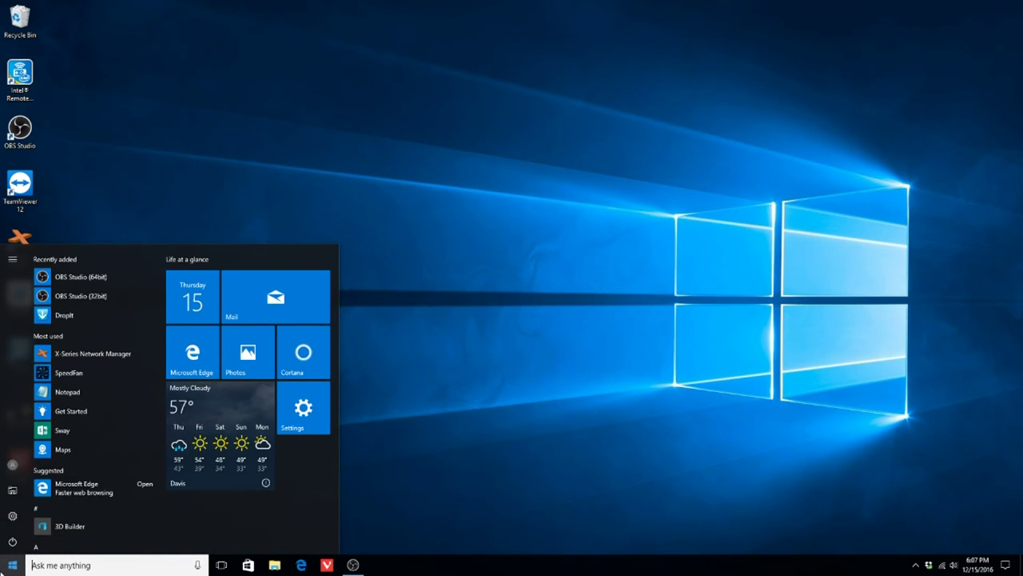
pyautogui.write('net')
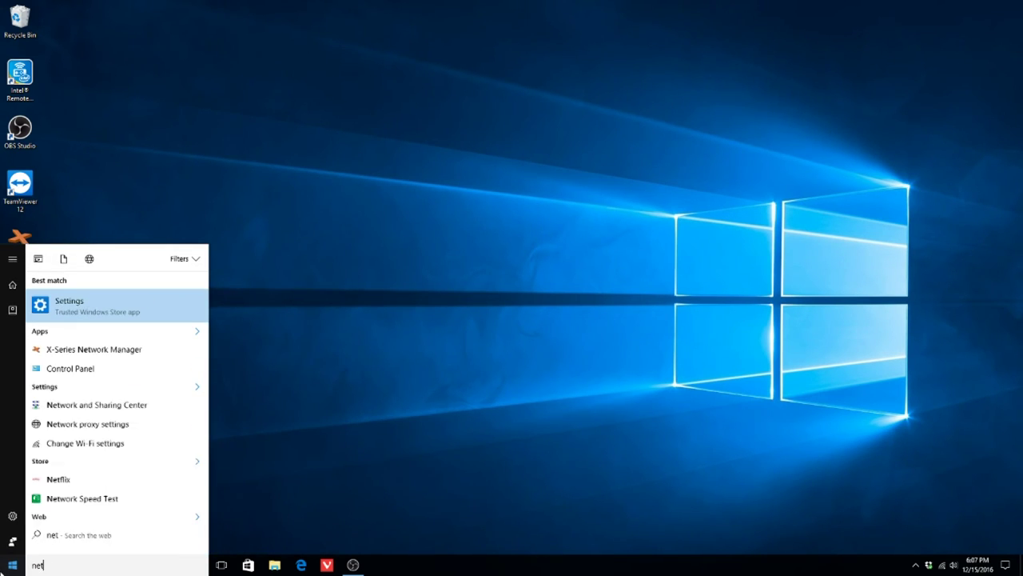
pyautogui.write('pl')
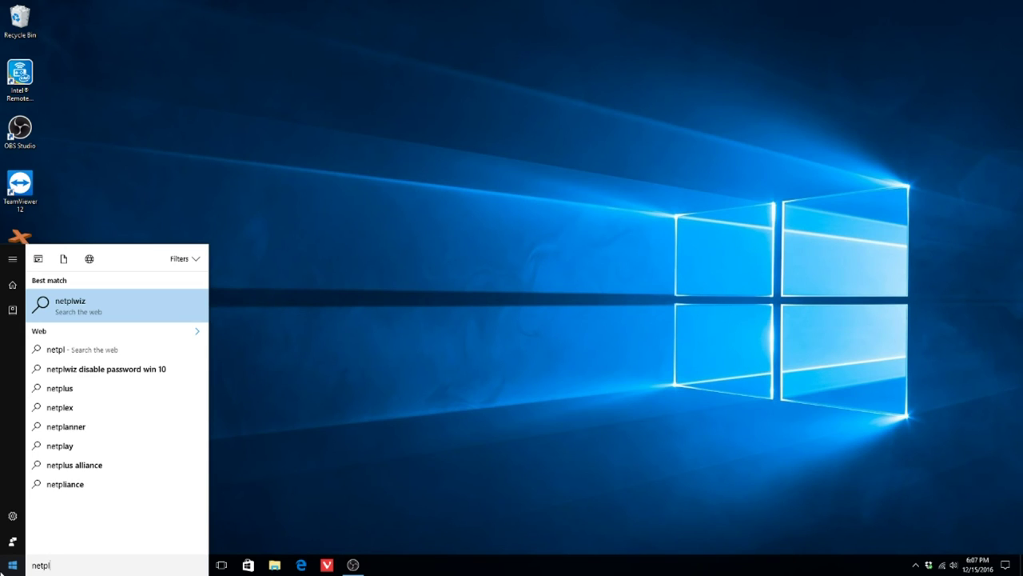
pyautogui.write('wiz')
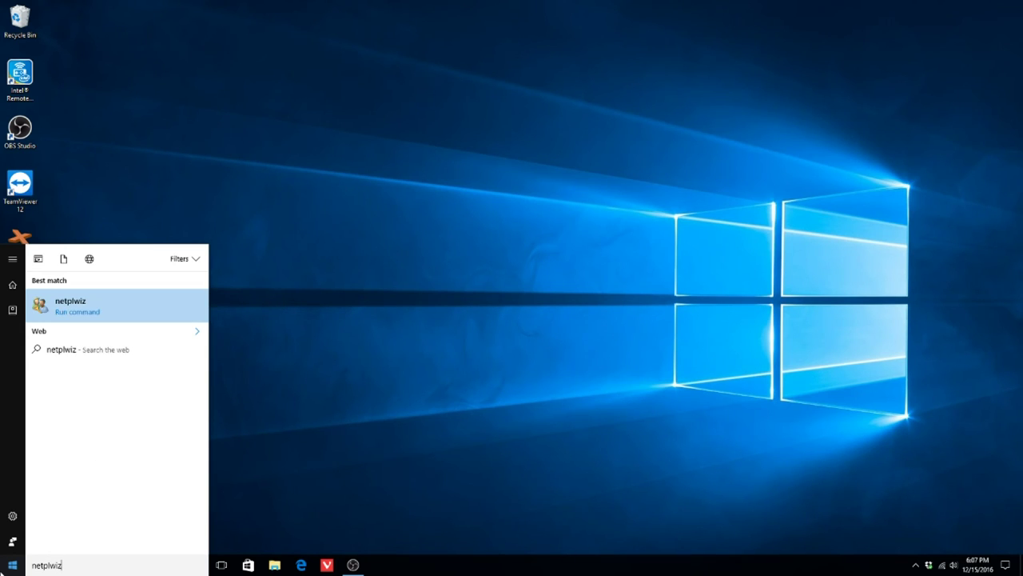
pyautogui.click(133, 307)
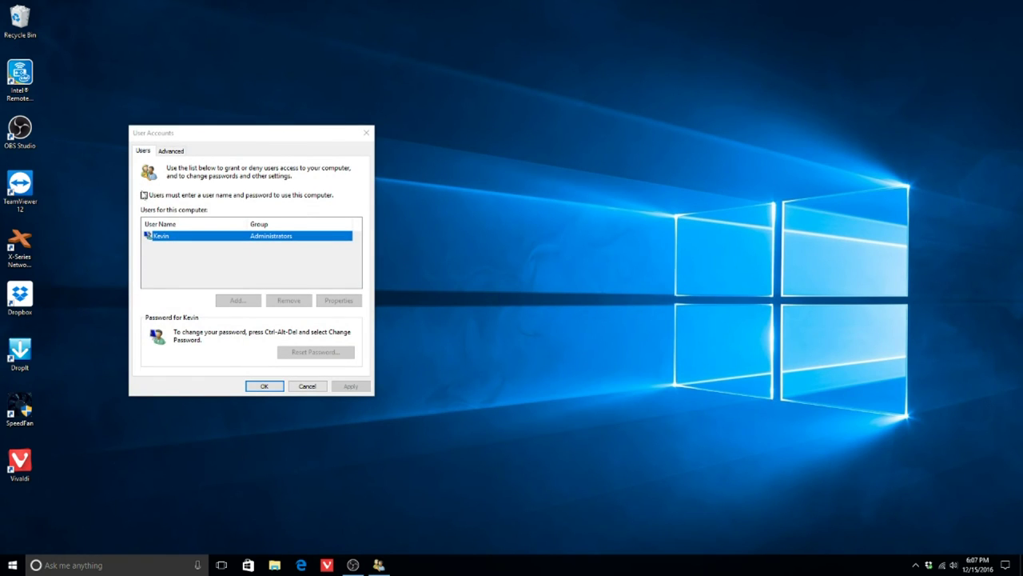
pyautogui.click(144, 196)
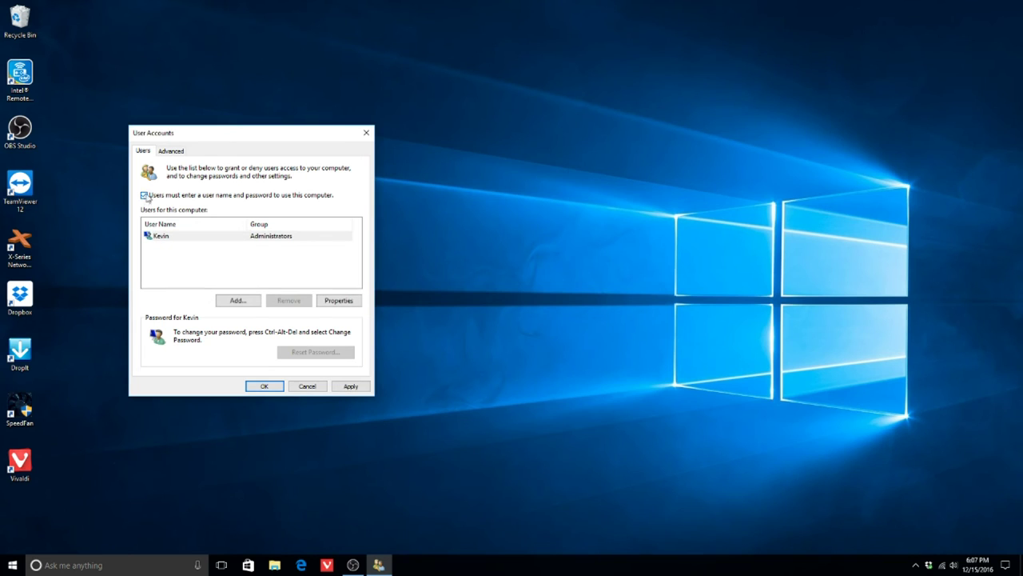
pyautogui.click(144, 196)
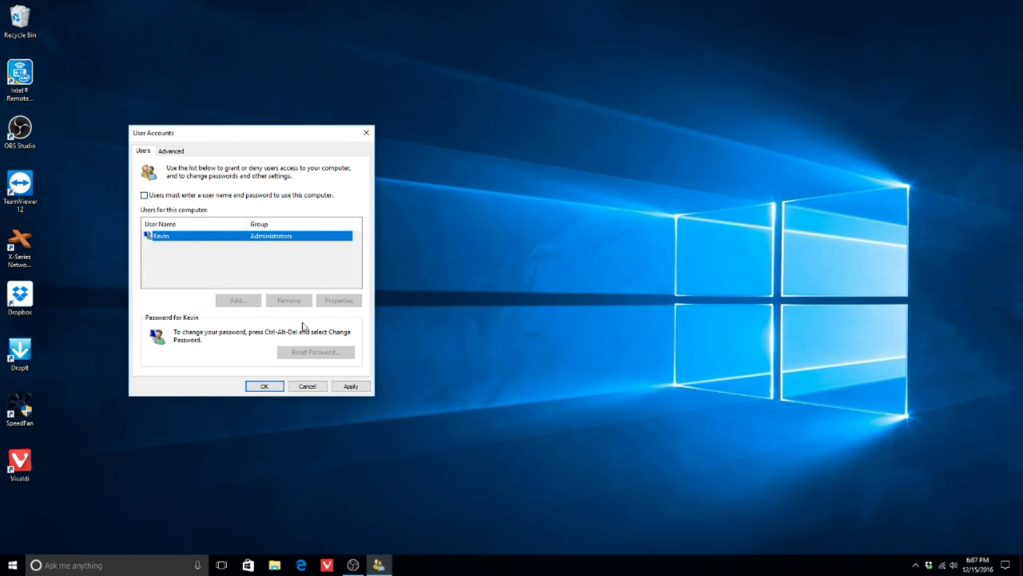
# Apply the automatic sign-in setting by entering and confirming the account password, and close User Accounts.
pyautogui.click(349, 387)
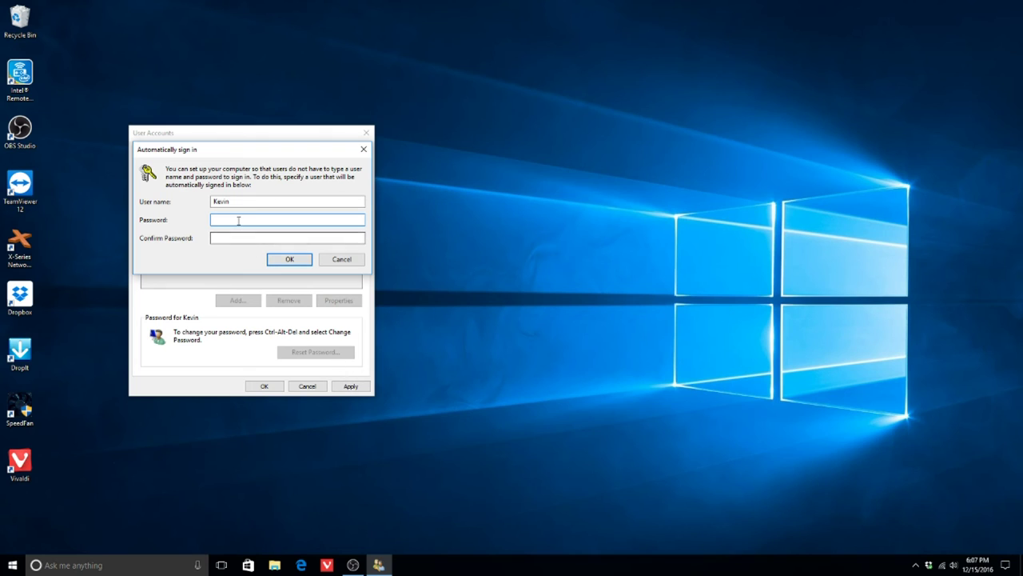
pyautogui.write('••••••')
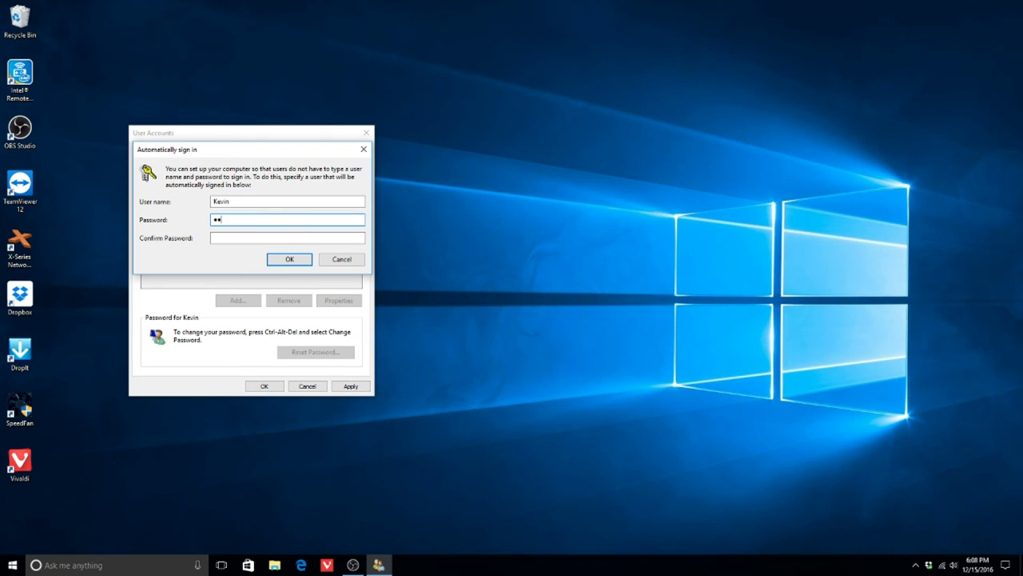
pyautogui.write('••')
pyautogui.press('Tab')
pyautogui.write('••••••')
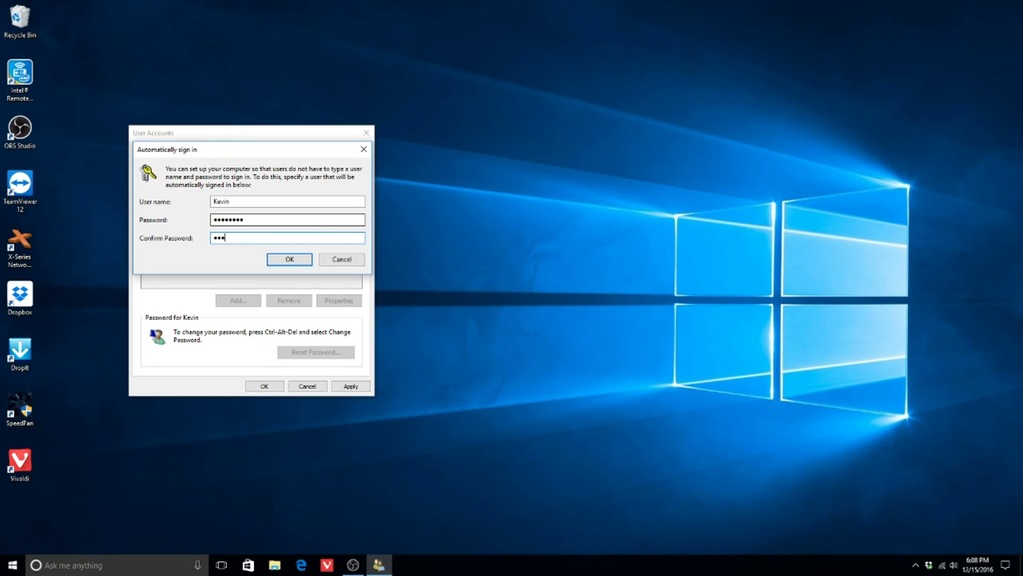
pyautogui.write('••')
pyautogui.click(288, 260)
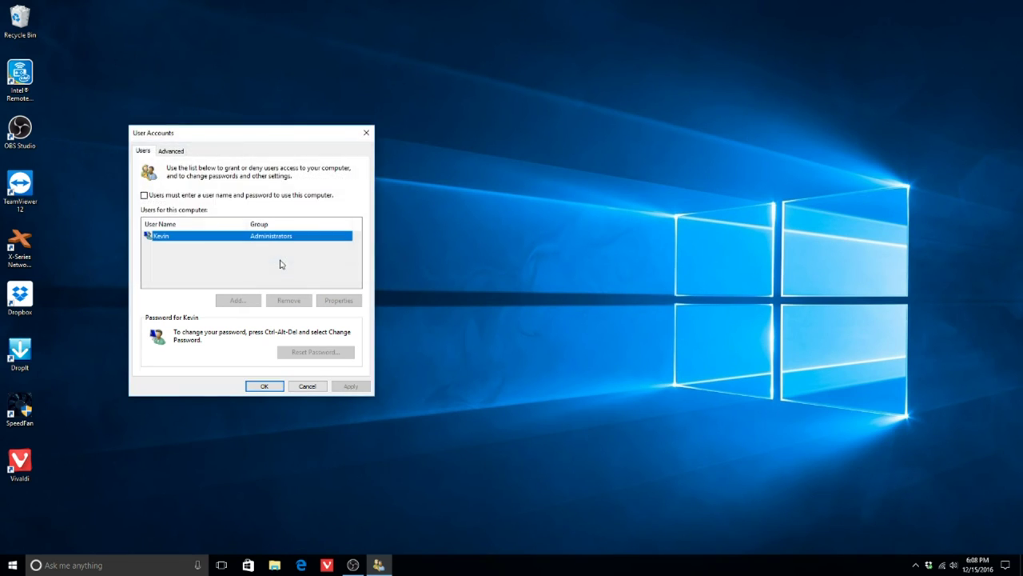
pyautogui.click(259, 387)
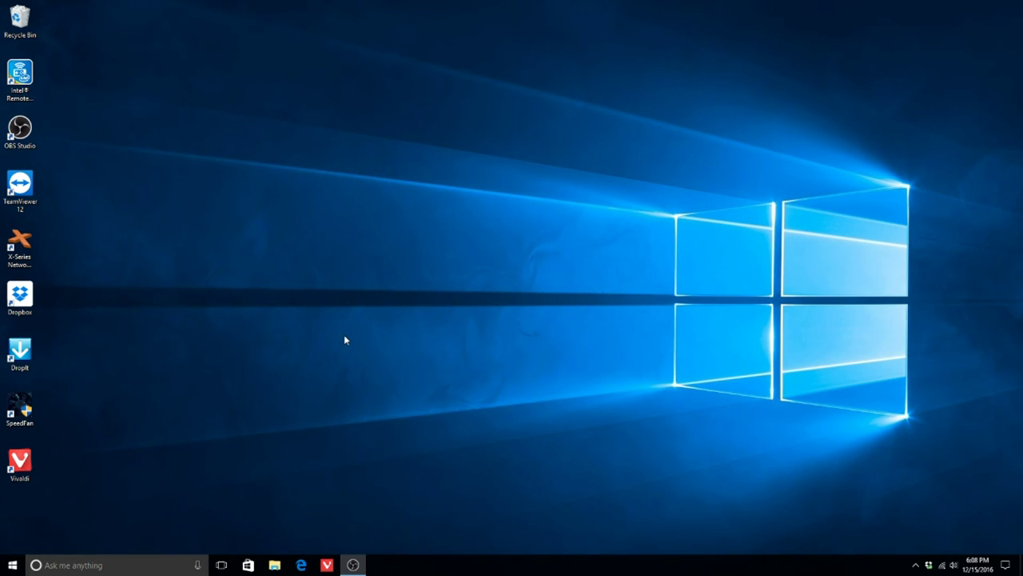